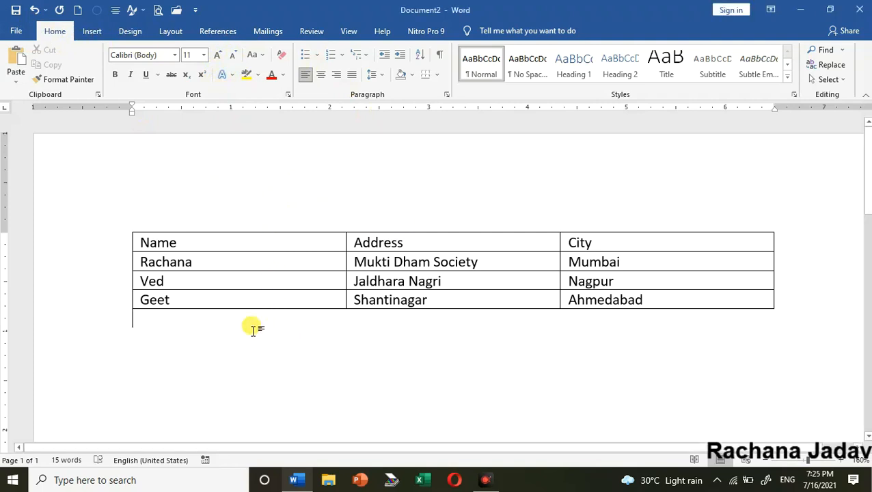
- Start a new line below the address table, try inserting a 4x4 table there, and undo the table insertion
{"action": "key", "text": "Return"}
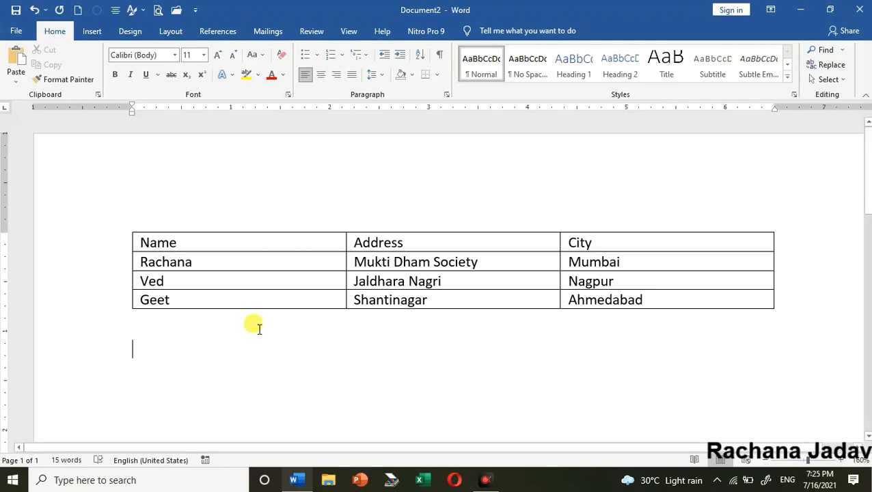
{"action": "left_click", "coordinate": [94, 32]}
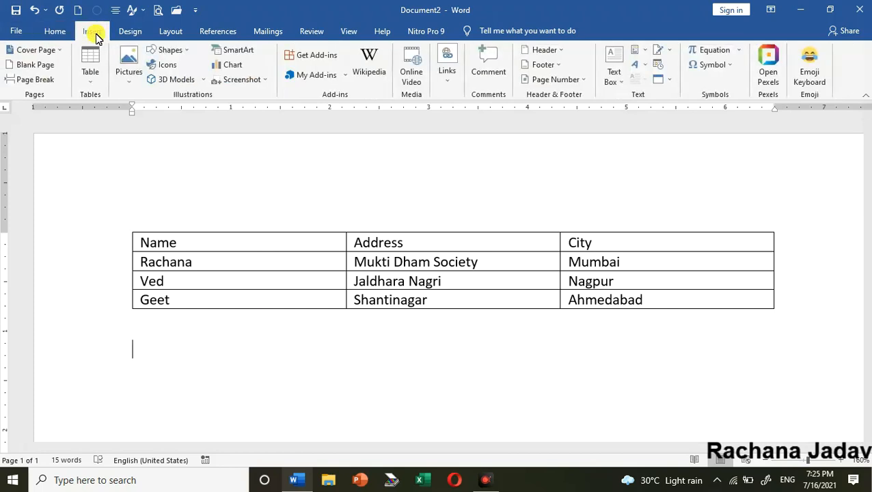
{"action": "left_click", "coordinate": [91, 82]}
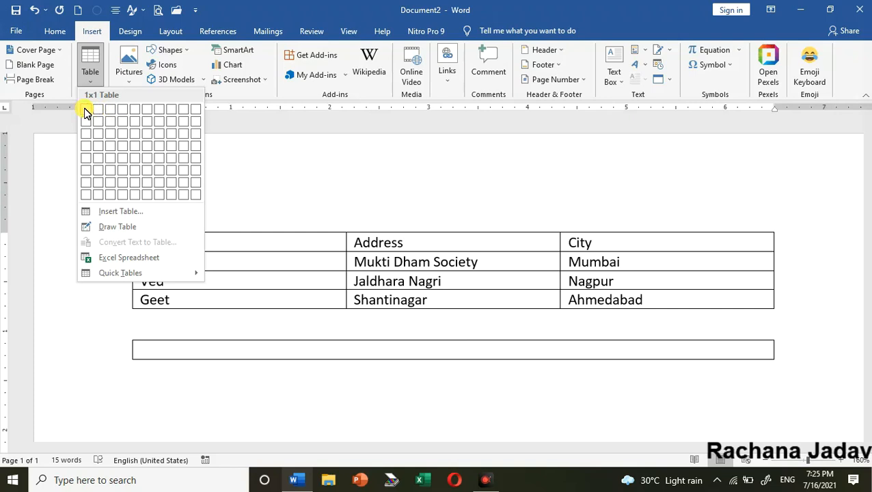
{"action": "left_click", "coordinate": [125, 149]}
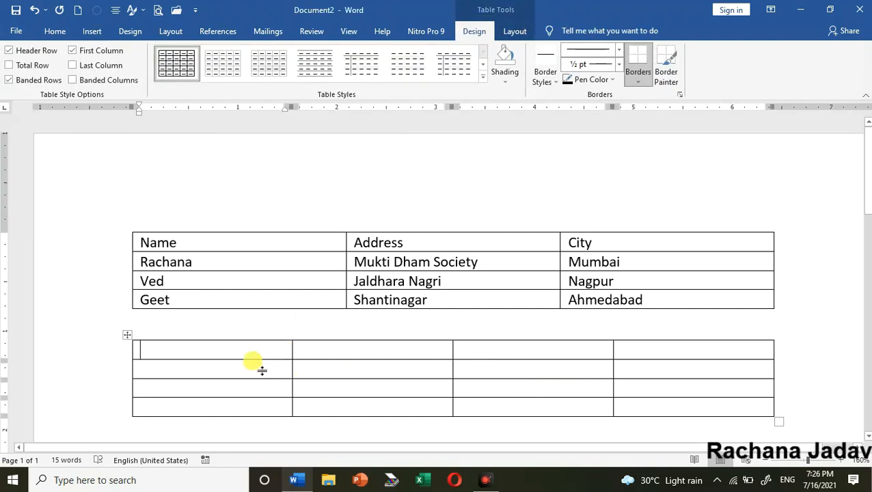
{"action": "left_click", "coordinate": [341, 351]}
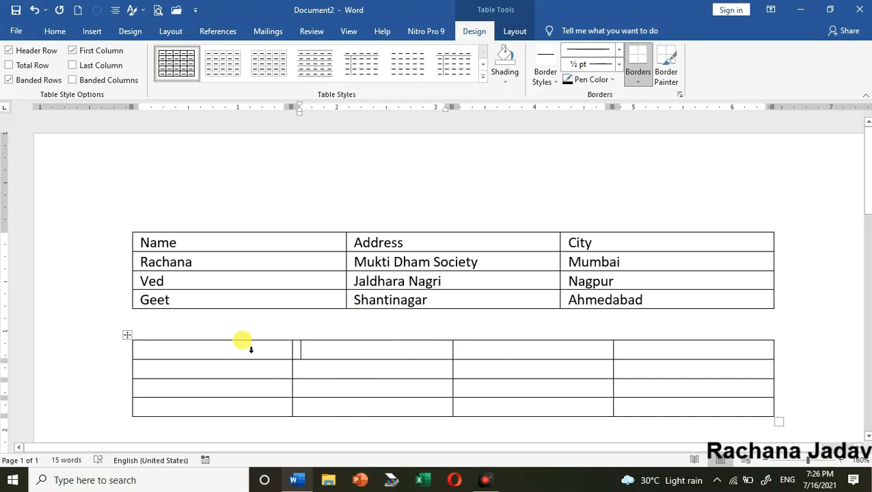
{"action": "key", "text": "ctrl+z"}
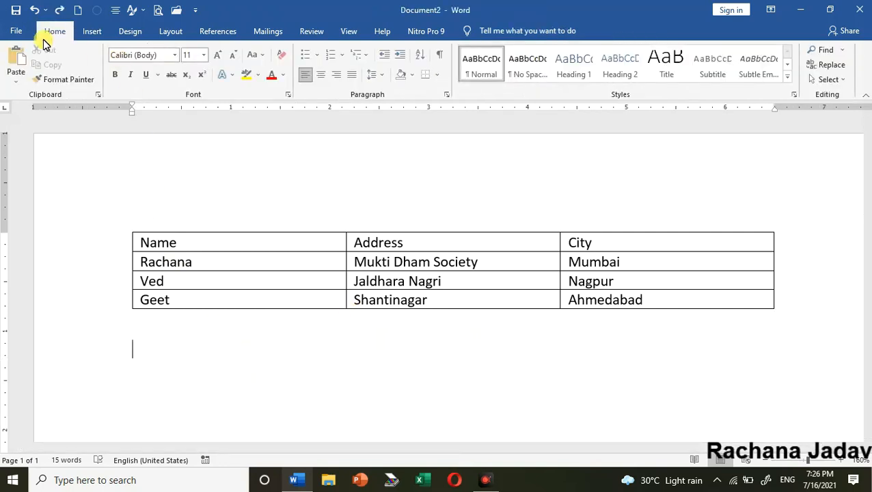
- Insert a table of 3 columns and 3 rows with fixed column width below the address table, and undo it
{"action": "left_click", "coordinate": [91, 31]}
{"action": "left_click", "coordinate": [91, 80]}
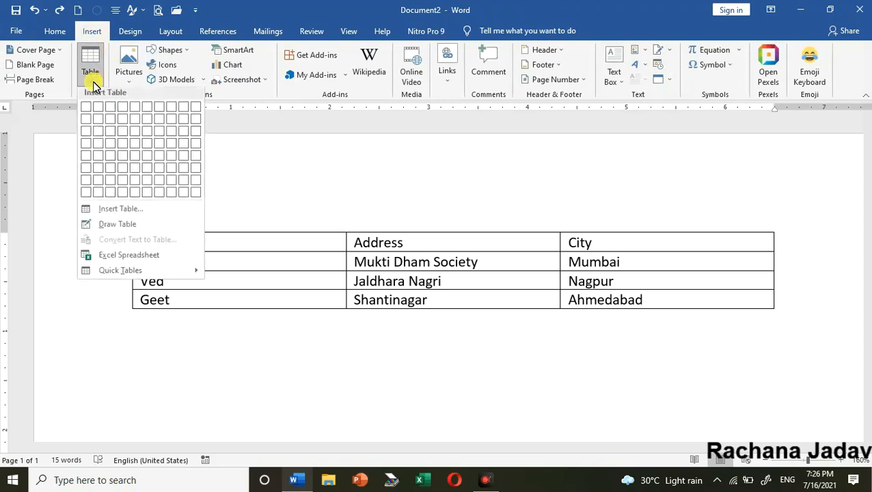
{"action": "left_click", "coordinate": [123, 218]}
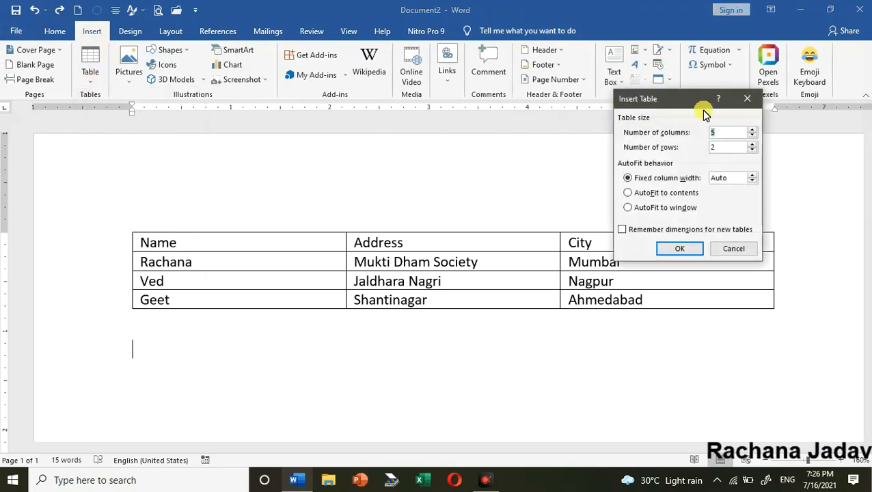
{"action": "left_click_drag", "start_coordinate": [679, 108], "coordinate": [471, 121]}
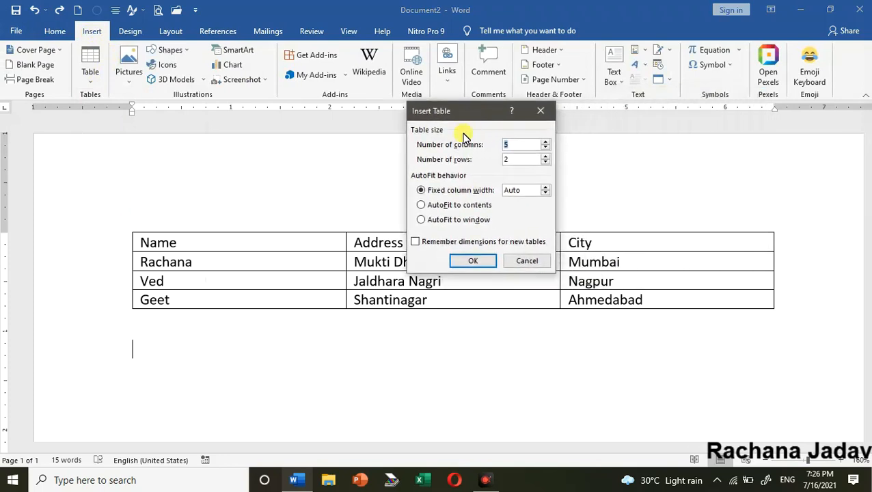
{"action": "double_click", "coordinate": [532, 148]}
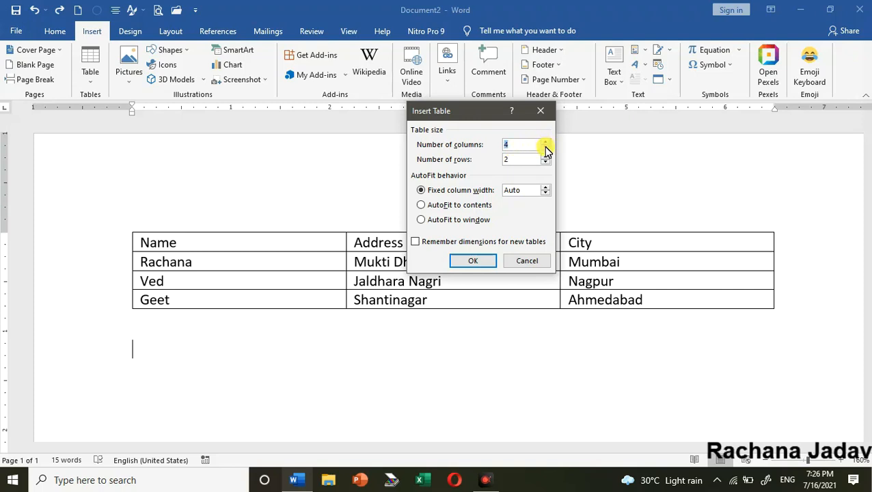
{"action": "double_click", "coordinate": [533, 164]}
{"action": "key", "text": "BackSpace"}
{"action": "type", "text": "3"}
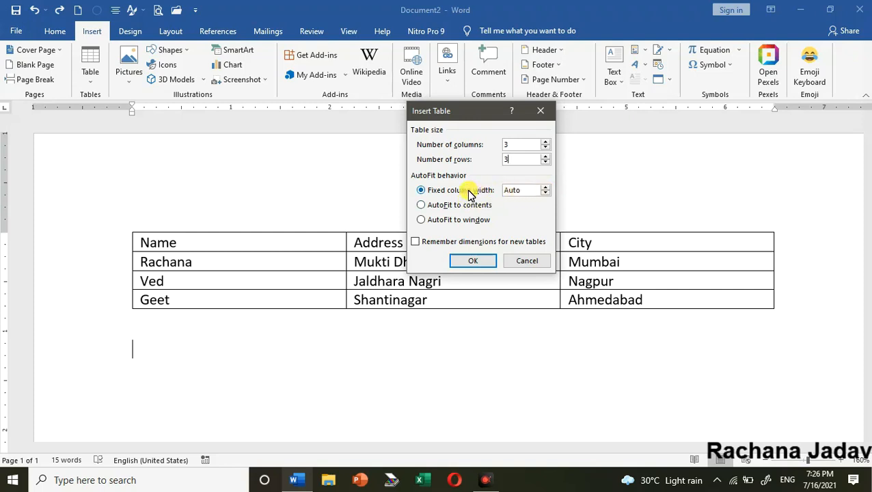
{"action": "left_click", "coordinate": [478, 264]}
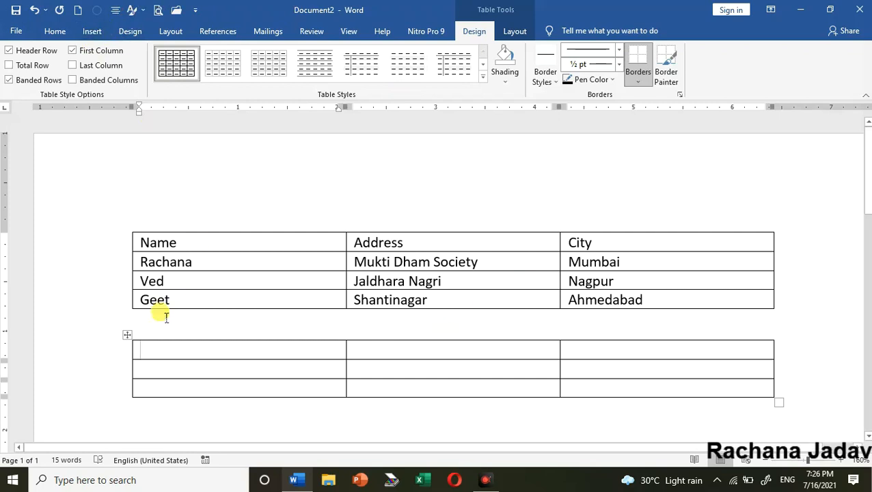
{"action": "key", "text": "ctrl+z"}
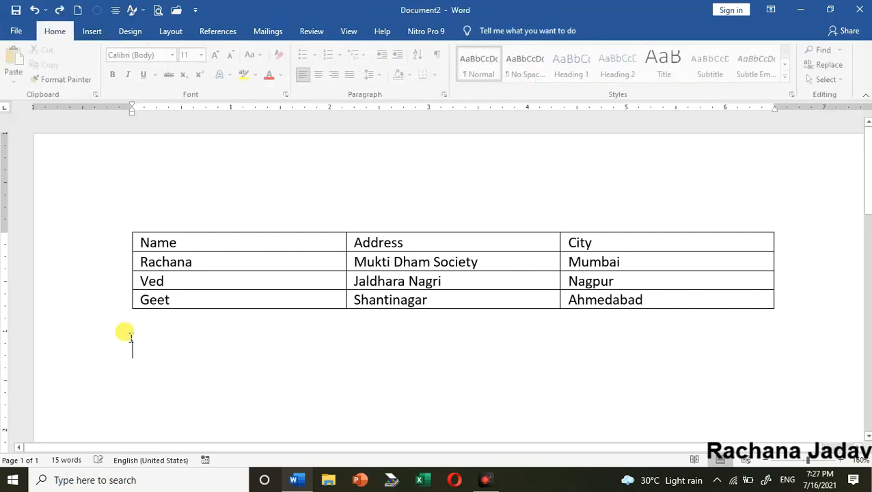
- Draw the outer frame of a freehand table about 5.68" wide and 1.45" high below the address table
{"action": "left_click", "coordinate": [89, 32]}
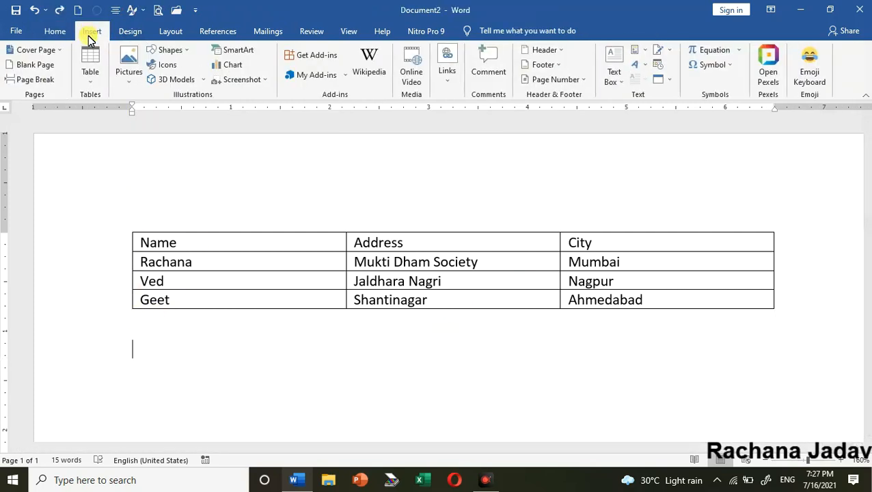
{"action": "left_click", "coordinate": [83, 77]}
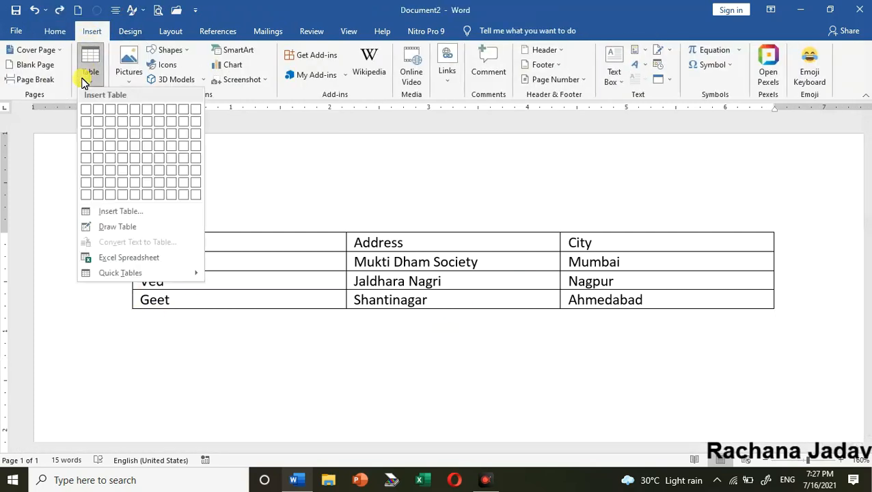
{"action": "left_click", "coordinate": [101, 231]}
{"action": "scroll", "coordinate": [232, 232], "scroll_direction": "down", "scroll_amount": 2}
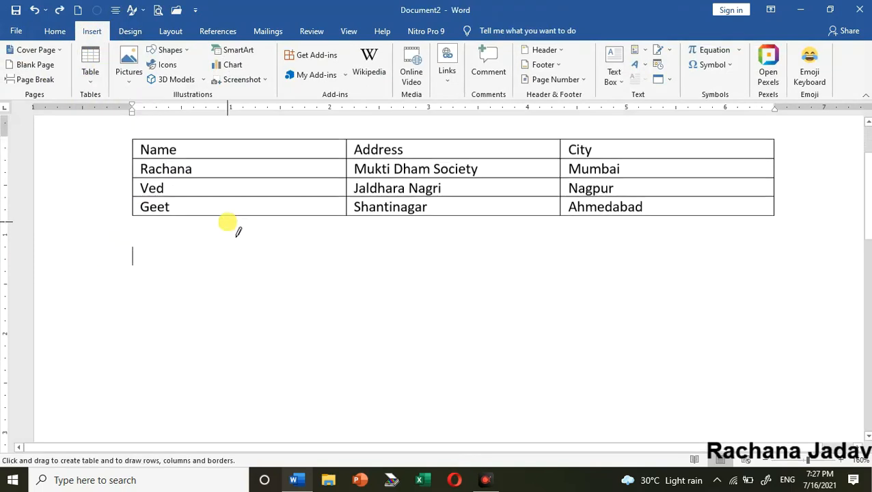
{"action": "mouse_move", "coordinate": [137, 251]}
{"action": "left_mouse_down"}
{"action": "mouse_move", "coordinate": [307, 317]}
{"action": "mouse_move", "coordinate": [698, 388]}
{"action": "left_mouse_up"}
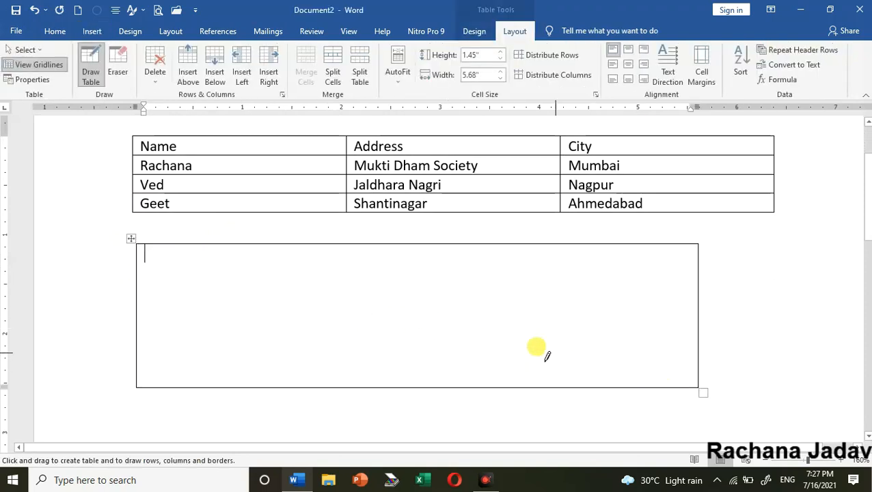
- Draw two vertical lines splitting the frame into three columns and two horizontal lines across the middle column
{"action": "left_click_drag", "start_coordinate": [287, 245], "coordinate": [285, 374]}
{"action": "left_click_drag", "start_coordinate": [463, 246], "coordinate": [443, 360]}
{"action": "left_click_drag", "start_coordinate": [287, 276], "coordinate": [459, 276]}
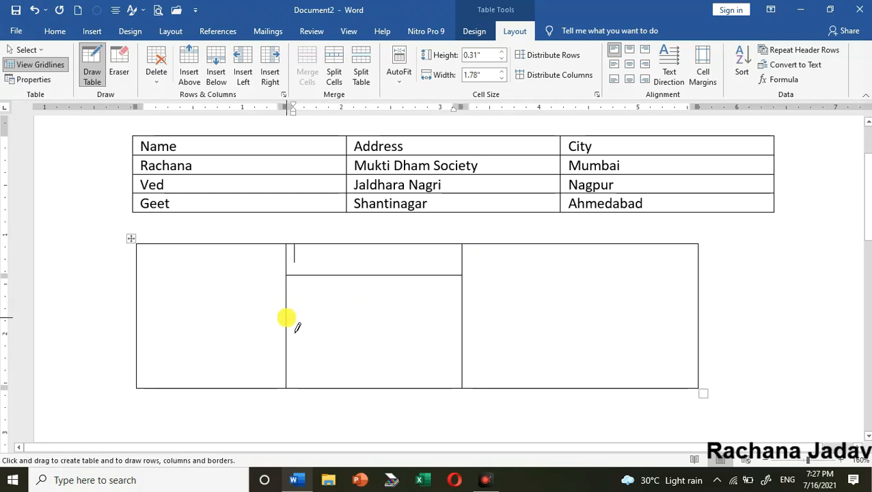
{"action": "left_click_drag", "start_coordinate": [298, 332], "coordinate": [462, 327]}
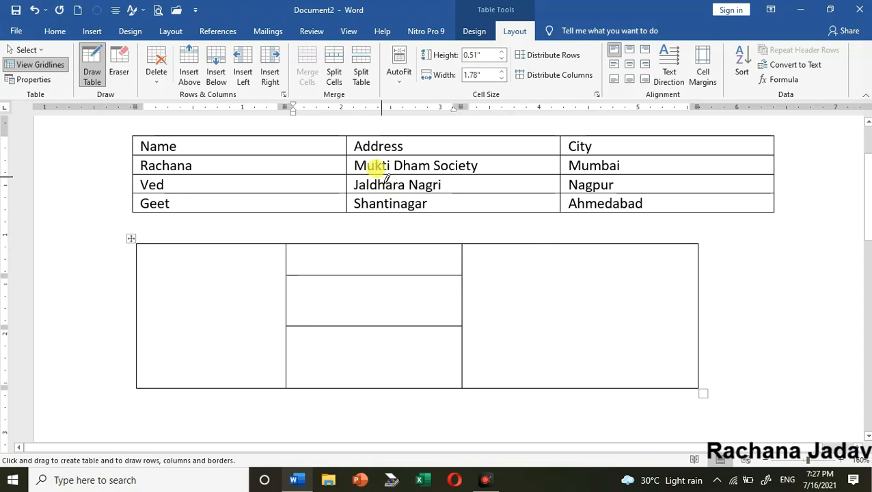
{"action": "left_click", "coordinate": [93, 82]}
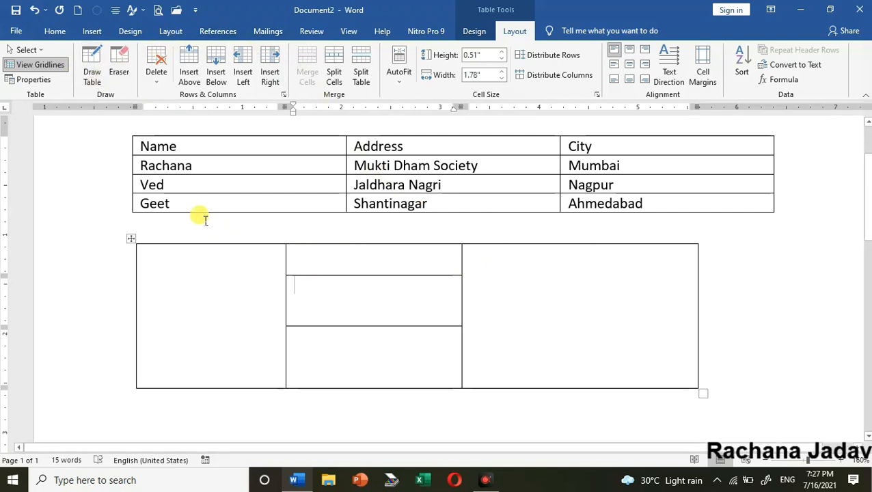
{"action": "left_click", "coordinate": [89, 87]}
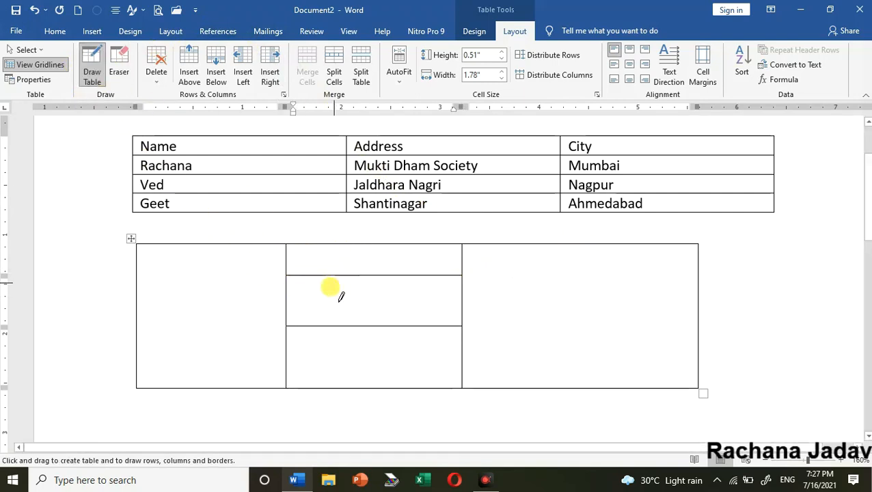
{"action": "left_click", "coordinate": [89, 88]}
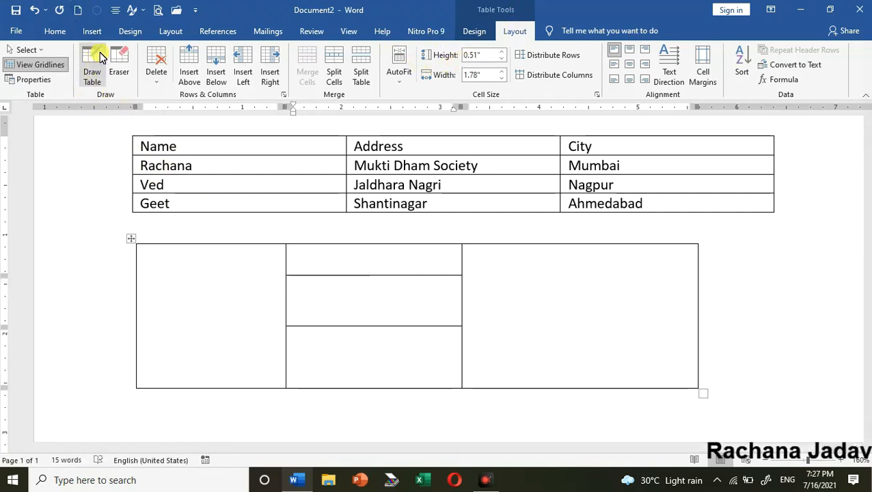
{"action": "left_click", "coordinate": [131, 238]}
- Insert an Excel spreadsheet below the drawn table and shrink its frame to show only columns A–C and rows 1–3
{"action": "left_click", "coordinate": [301, 423]}
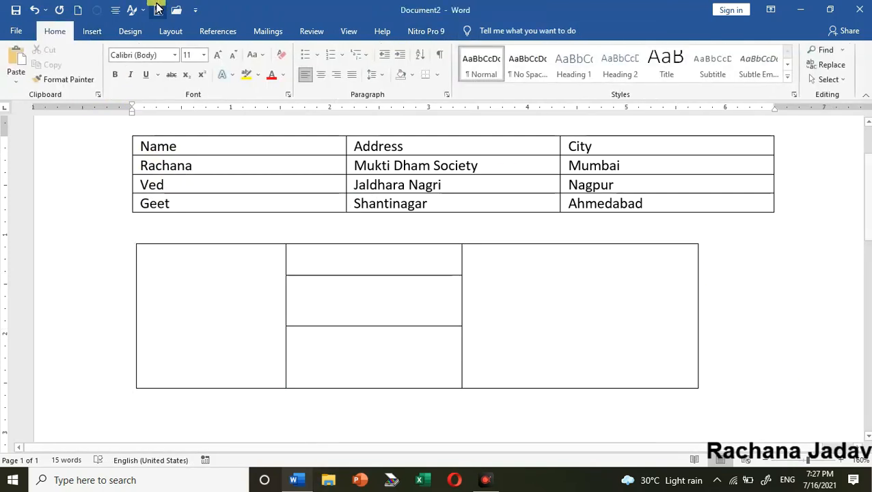
{"action": "left_click", "coordinate": [92, 32]}
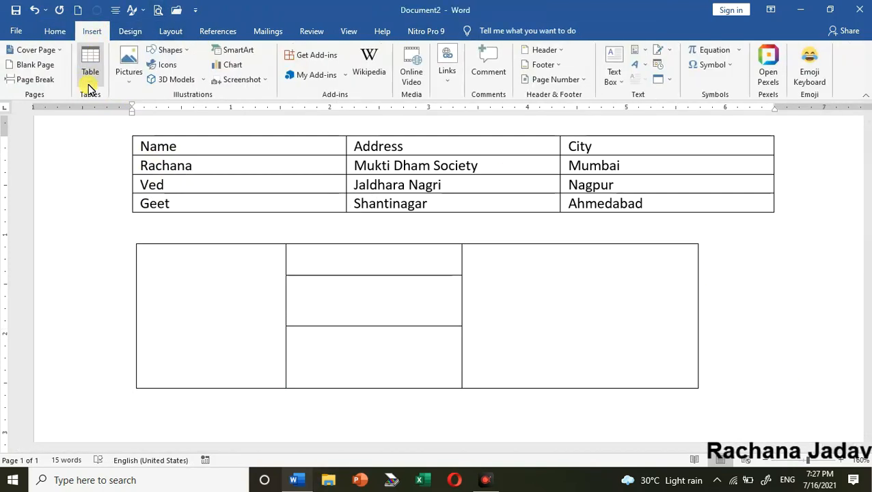
{"action": "left_click", "coordinate": [88, 84]}
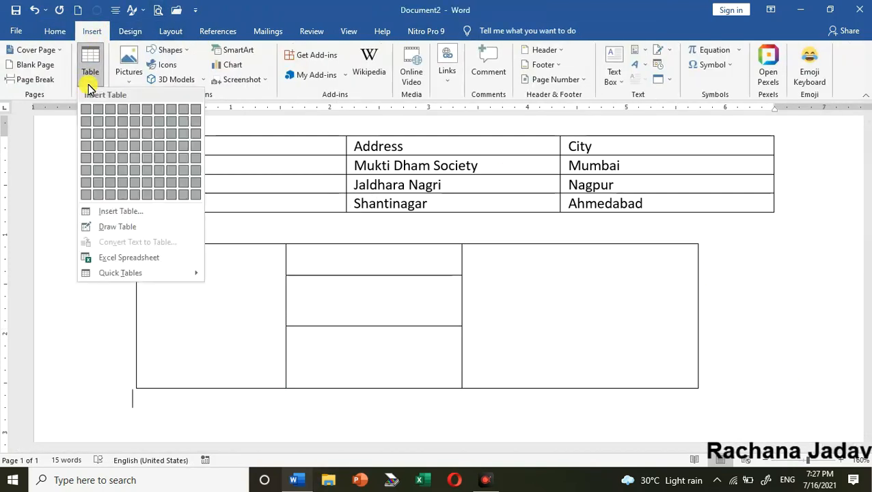
{"action": "left_click", "coordinate": [125, 260]}
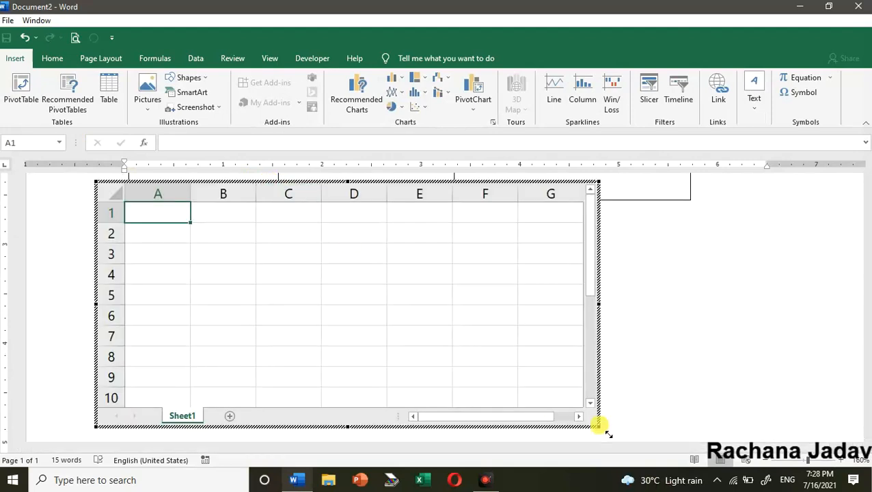
{"action": "left_click_drag", "start_coordinate": [608, 314], "coordinate": [403, 314]}
{"action": "left_click_drag", "start_coordinate": [260, 434], "coordinate": [276, 295]}
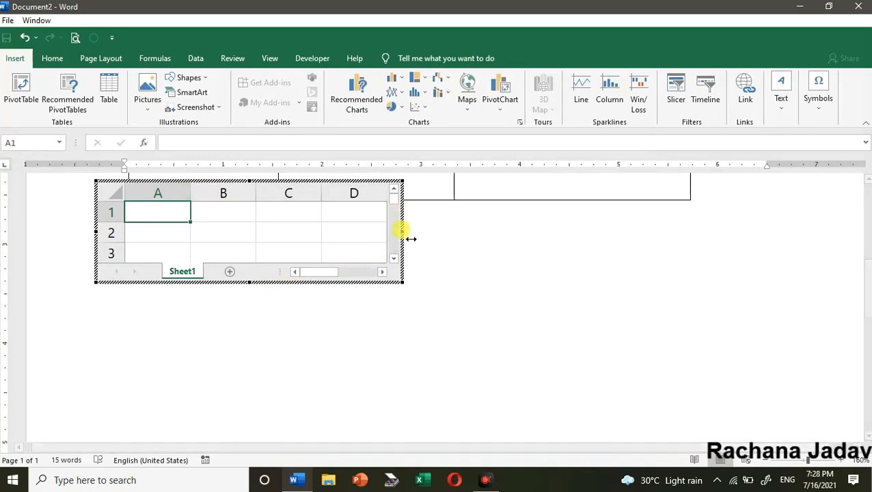
{"action": "left_click_drag", "start_coordinate": [403, 234], "coordinate": [333, 246]}
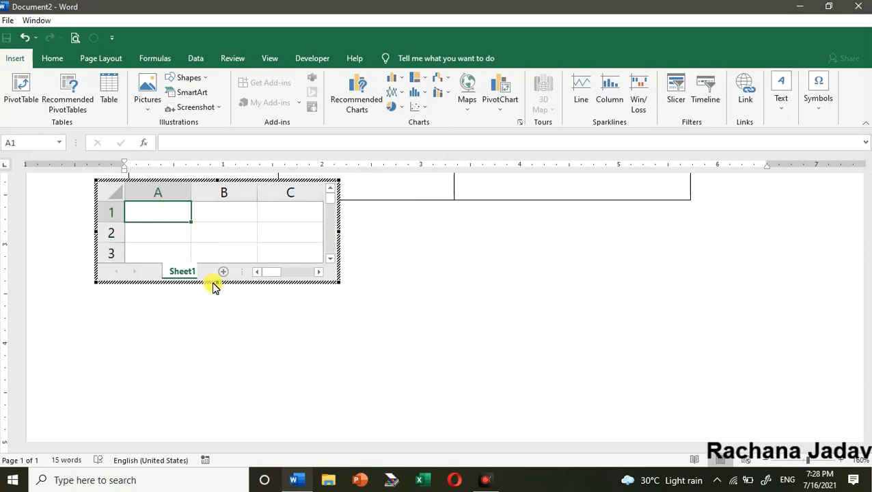
- Enter the headings Name, Std and Div in cells A1 to C1 and finish editing the embedded spreadsheet
{"action": "type", "text": "Name"}
{"action": "key", "text": "Tab"}
{"action": "type", "text": "Std"}
{"action": "key", "text": "Tab"}
{"action": "type", "text": "d"}
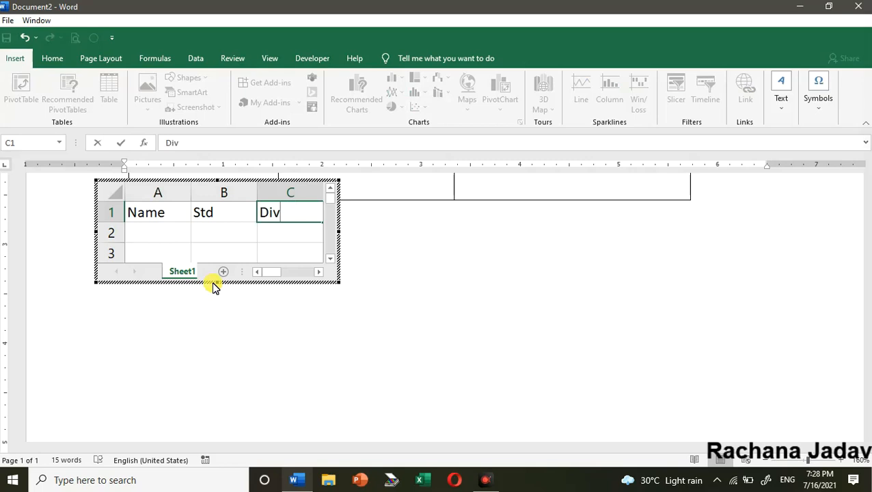
{"action": "left_click", "coordinate": [521, 266]}
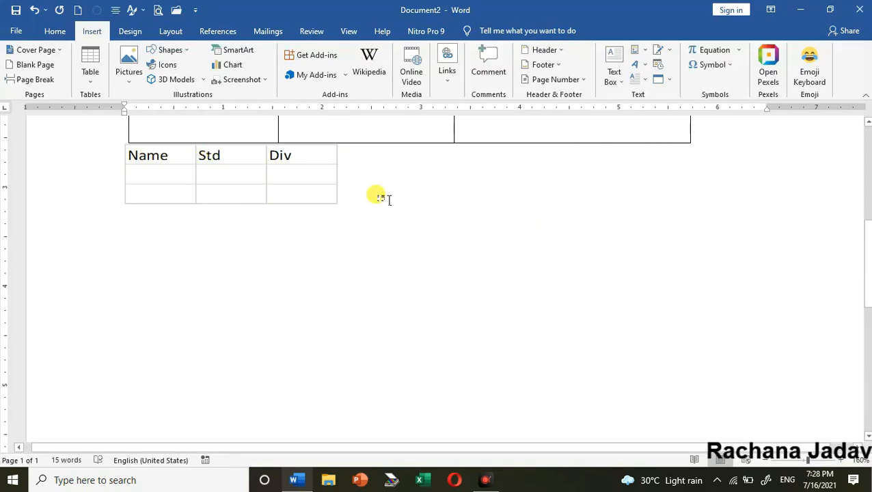
- Delete the embedded spreadsheet below the drawn table
{"action": "left_click", "coordinate": [137, 157]}
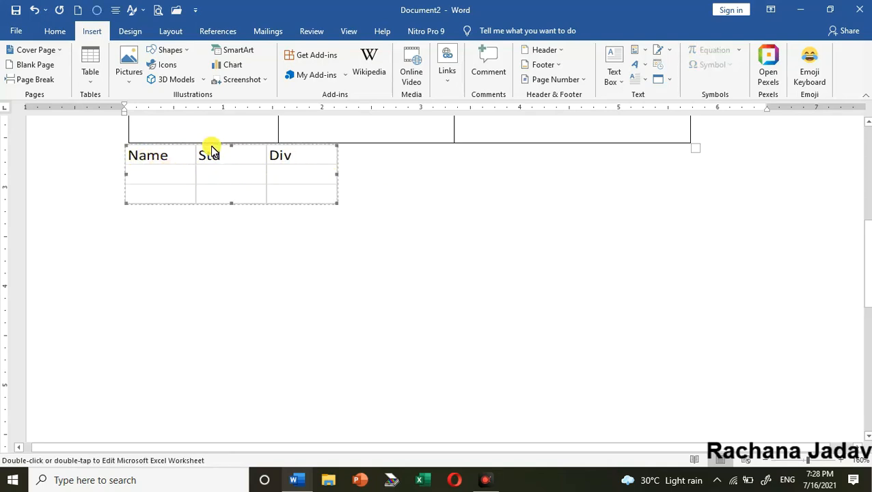
{"action": "key", "text": "Delete"}
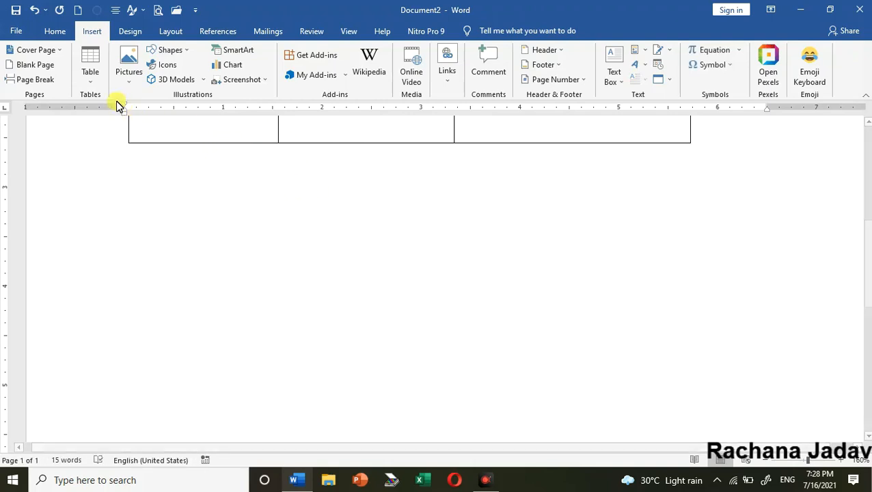
- Browse the built-in Quick Tables gallery from the calendars down to the With Subheads tables without inserting one
{"action": "left_click", "coordinate": [89, 82]}
{"action": "mouse_move", "coordinate": [140, 274]}
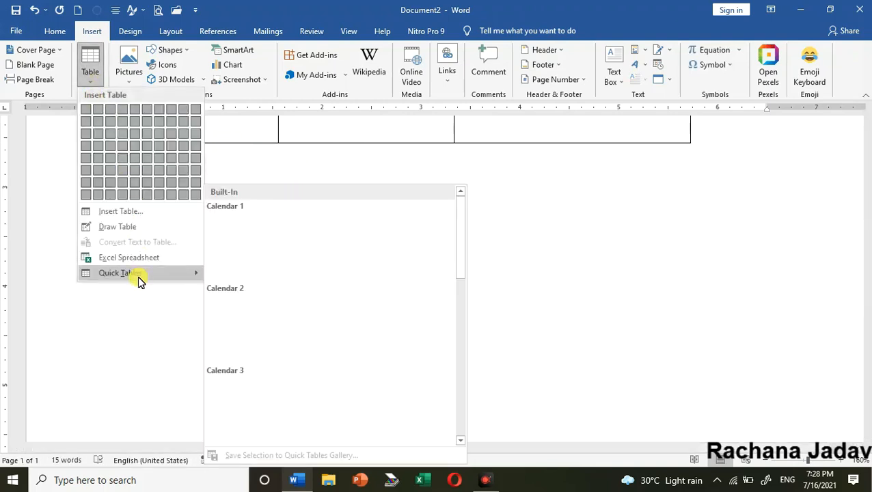
{"action": "scroll", "coordinate": [315, 311], "scroll_direction": "down", "scroll_amount": 3}
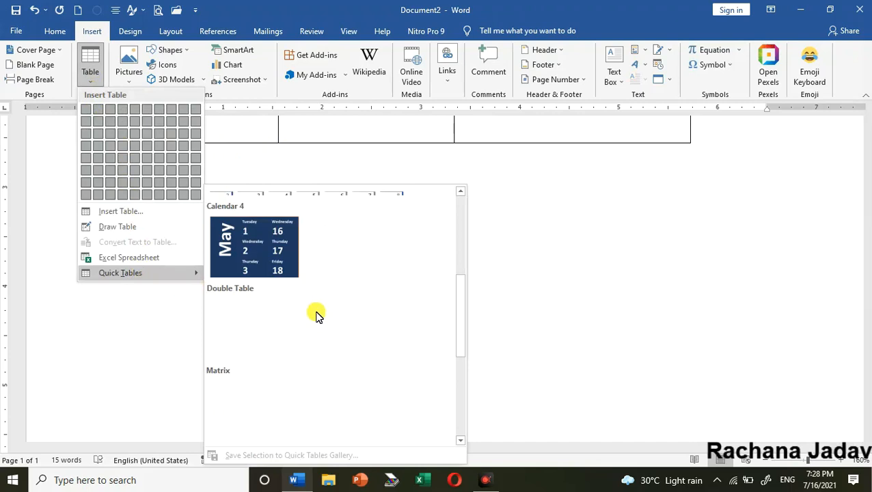
{"action": "scroll", "coordinate": [286, 244], "scroll_direction": "down", "scroll_amount": 3}
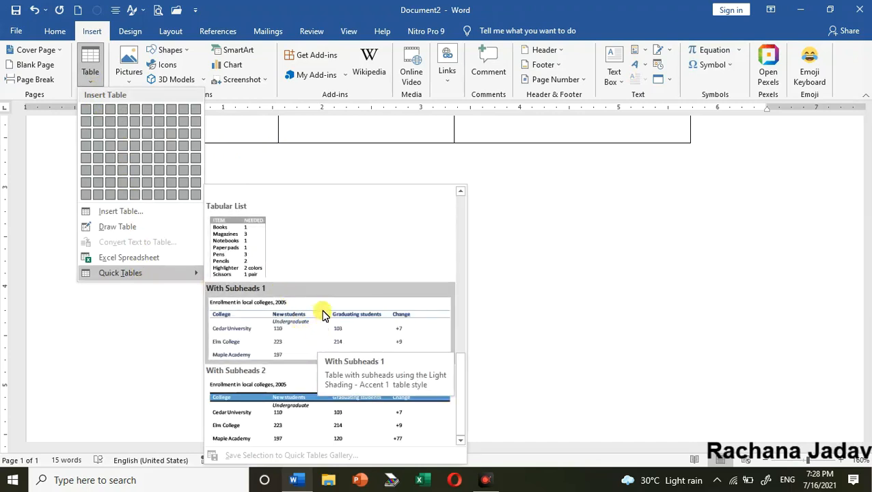
{"action": "left_click", "coordinate": [588, 243]}
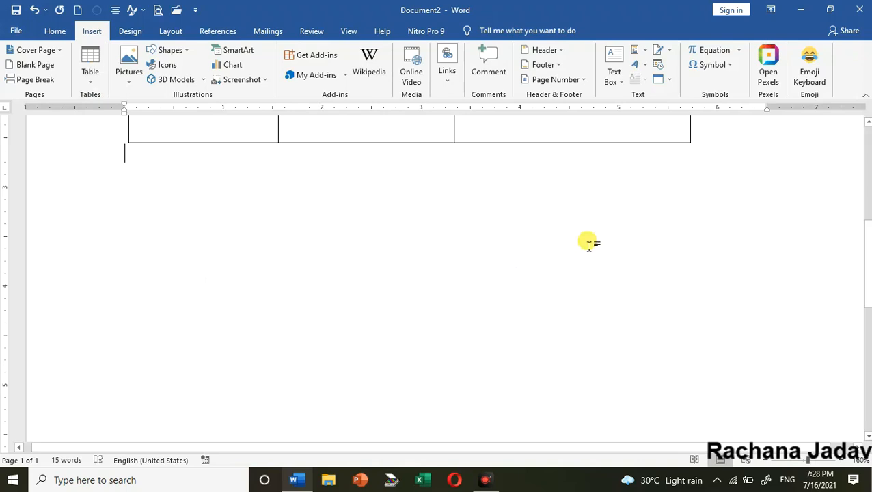
- Enter the tab-separated text Name, Std and Division below the drawn table and convert it to a three-column table separated at tabs
{"action": "double_click", "coordinate": [197, 209]}
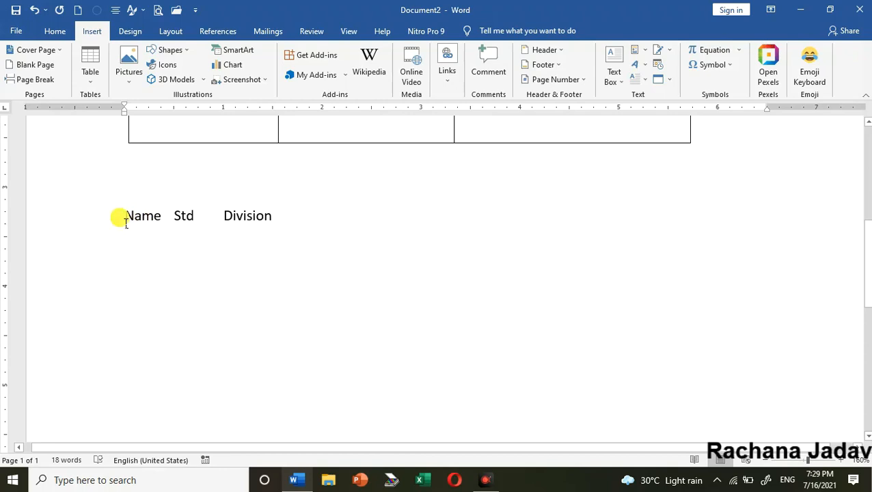
{"action": "left_click_drag", "start_coordinate": [124, 217], "coordinate": [344, 225]}
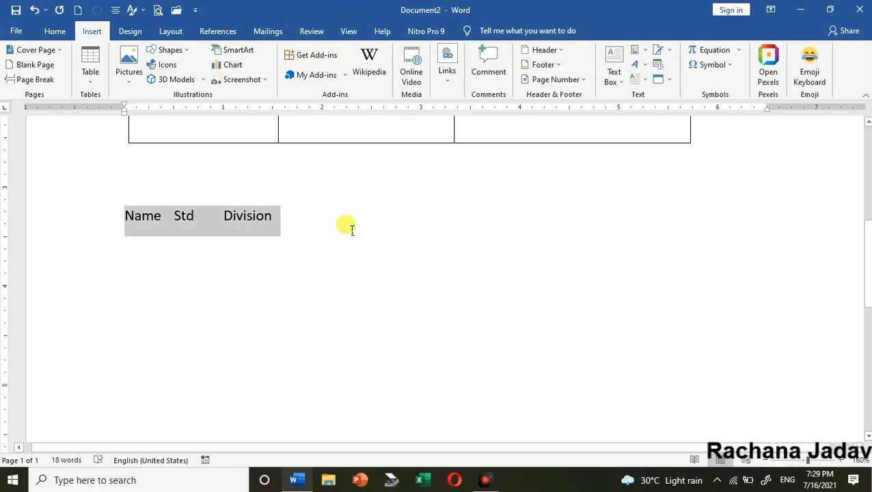
{"action": "left_click", "coordinate": [96, 84]}
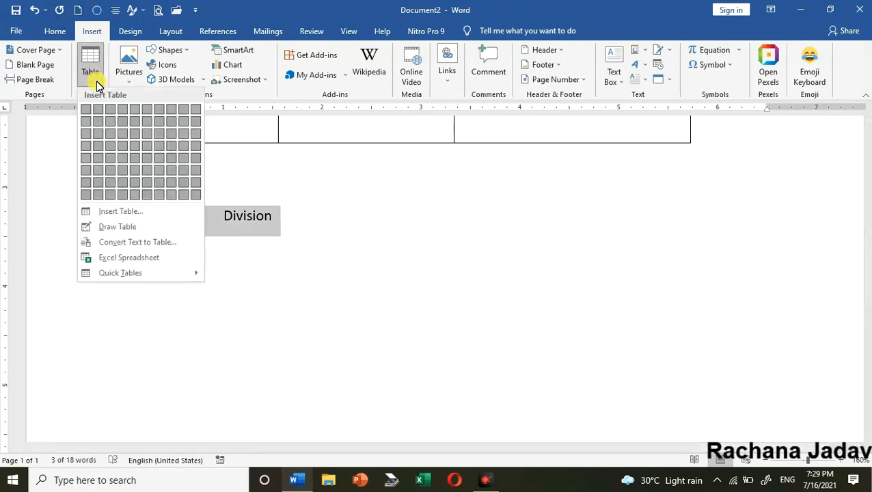
{"action": "left_click", "coordinate": [124, 248]}
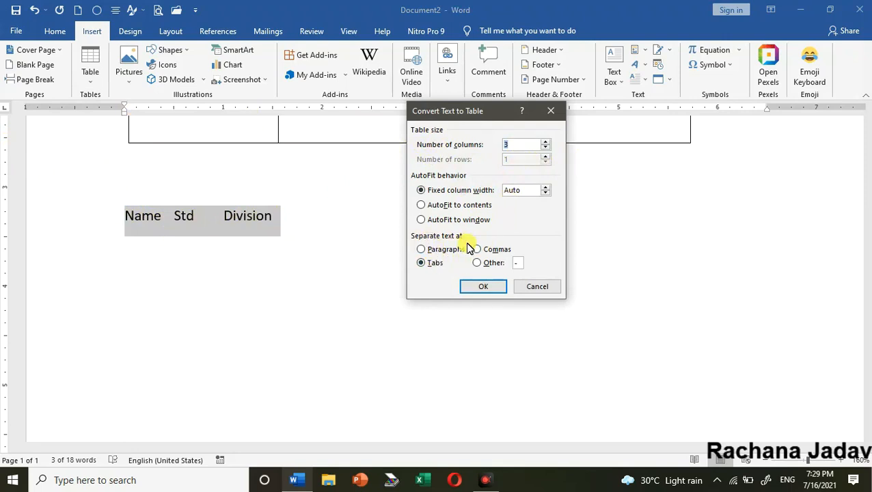
{"action": "left_click", "coordinate": [487, 288]}
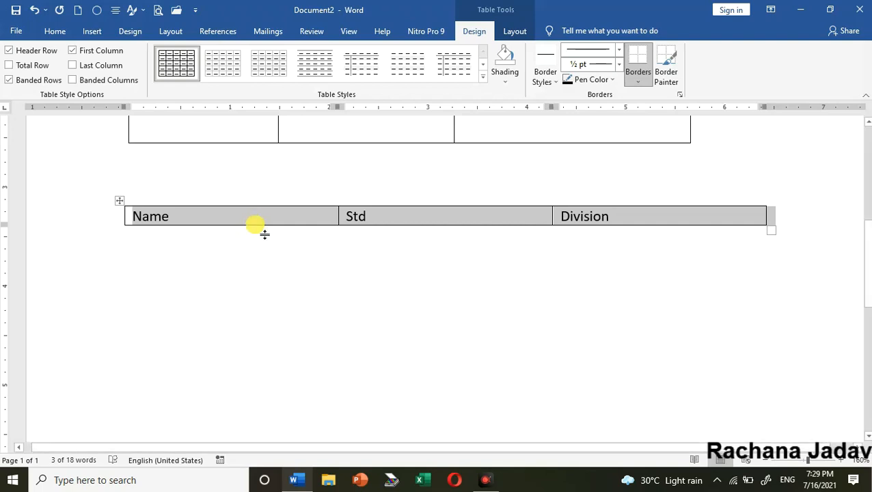
{"action": "left_click", "coordinate": [192, 257]}
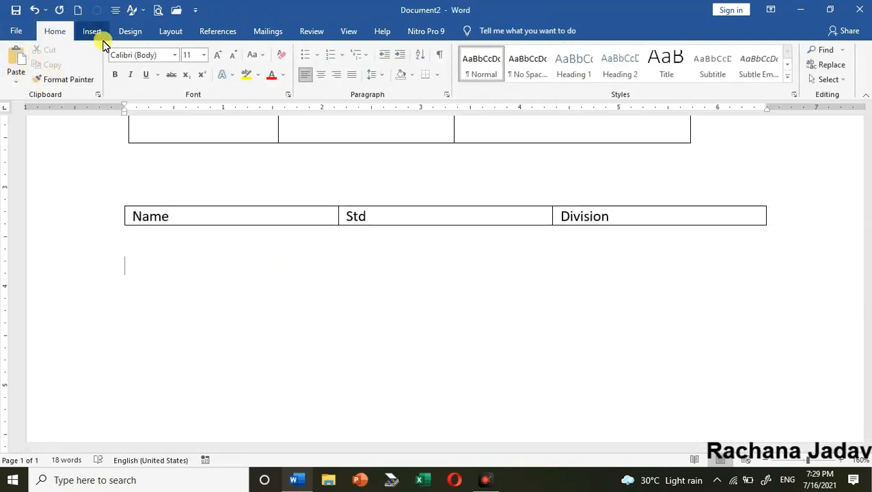
- Try the orange grid table style with solid header row and first column on the Name, Address and City table and undo it
{"action": "scroll", "coordinate": [225, 192], "scroll_direction": "up", "scroll_amount": 8}
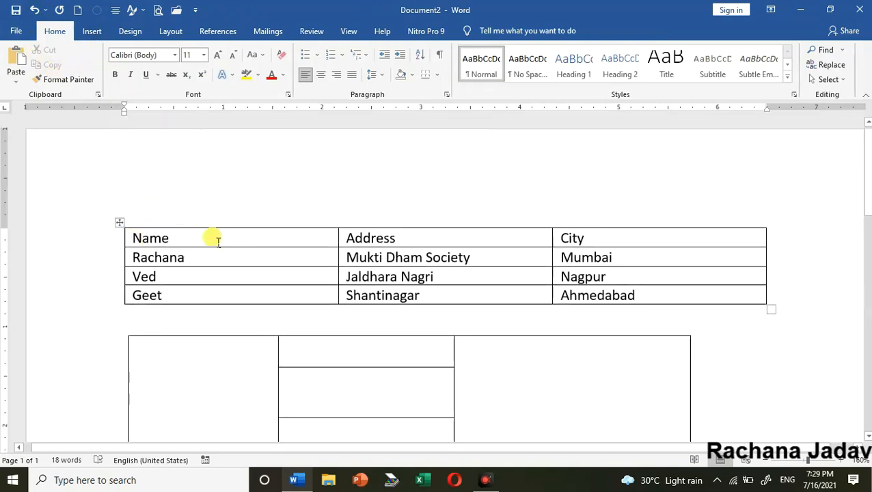
{"action": "left_click", "coordinate": [141, 236]}
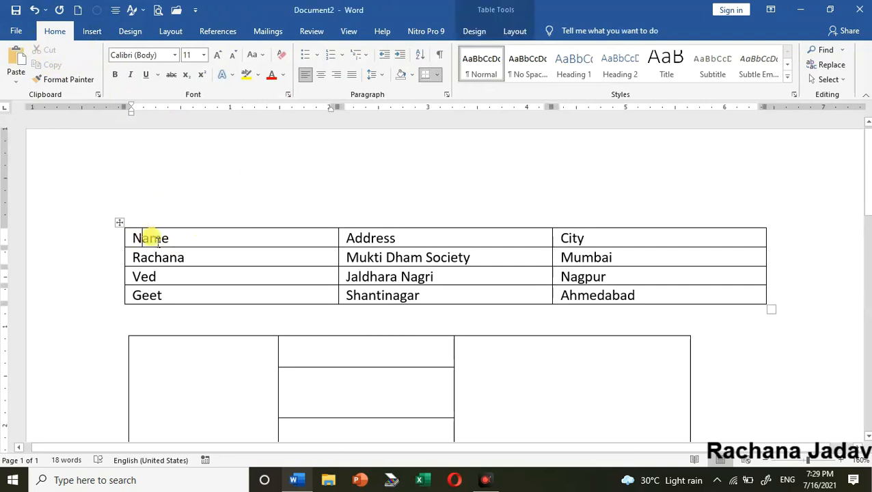
{"action": "left_click", "coordinate": [487, 33]}
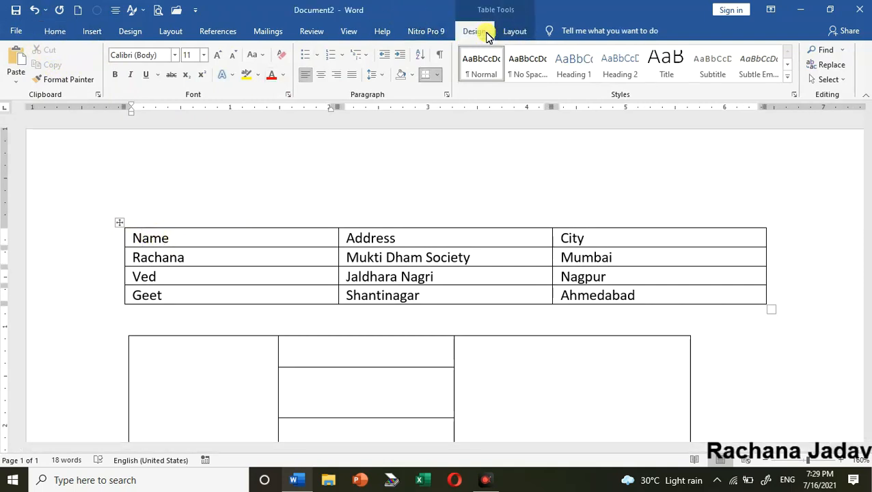
{"action": "left_click", "coordinate": [523, 34]}
{"action": "left_click", "coordinate": [473, 33]}
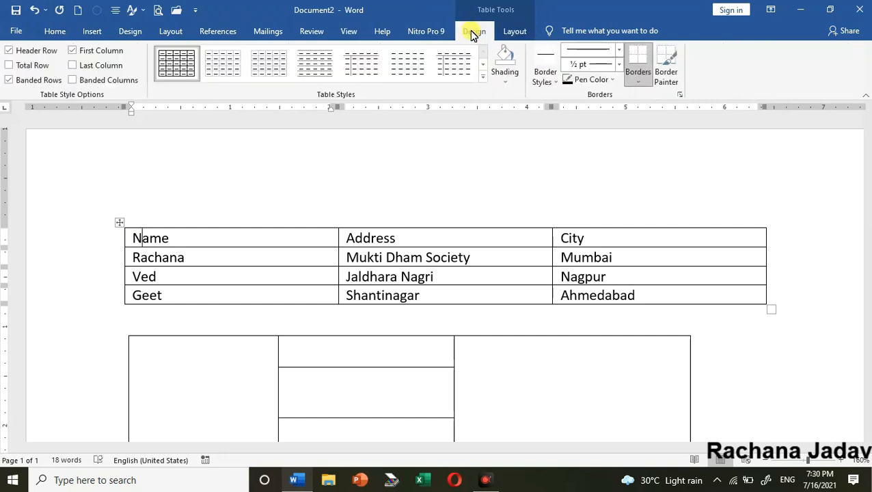
{"action": "left_click", "coordinate": [482, 79]}
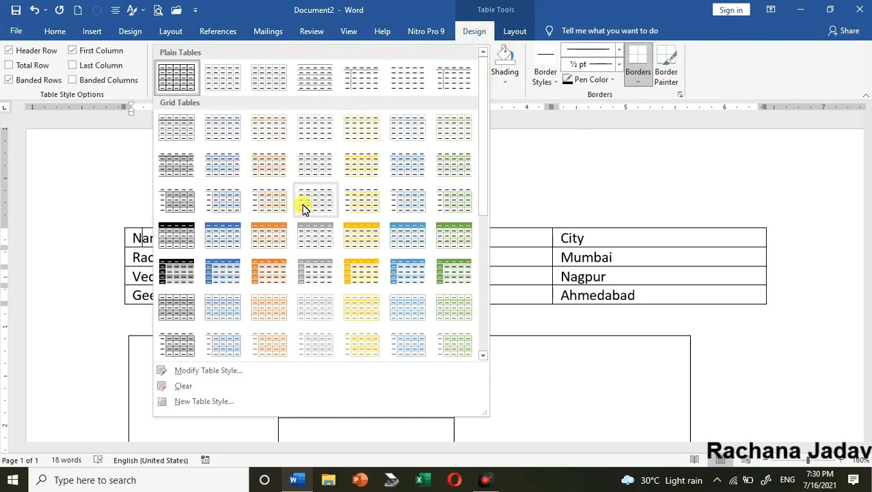
{"action": "left_click", "coordinate": [267, 270]}
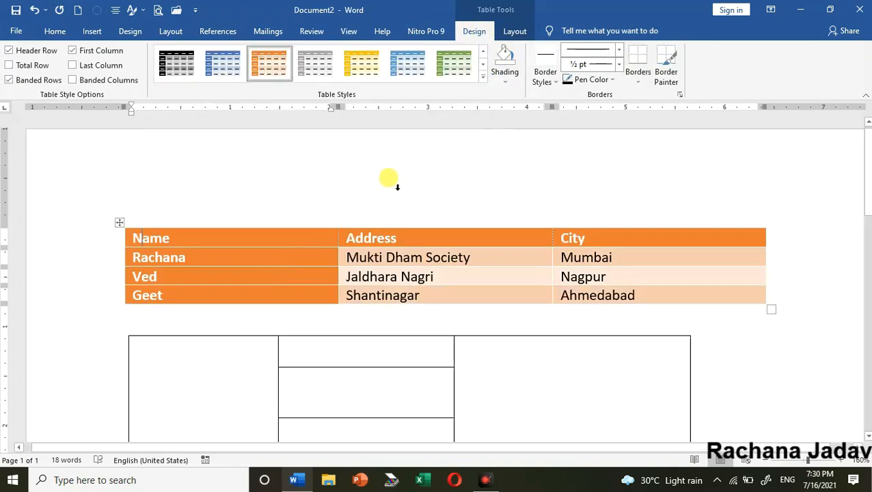
{"action": "key", "text": "ctrl+z"}
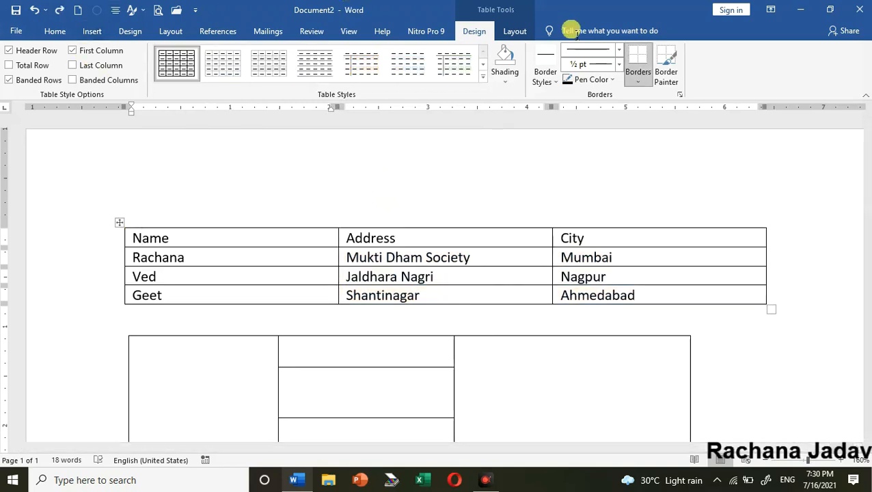
{"action": "left_click", "coordinate": [504, 83]}
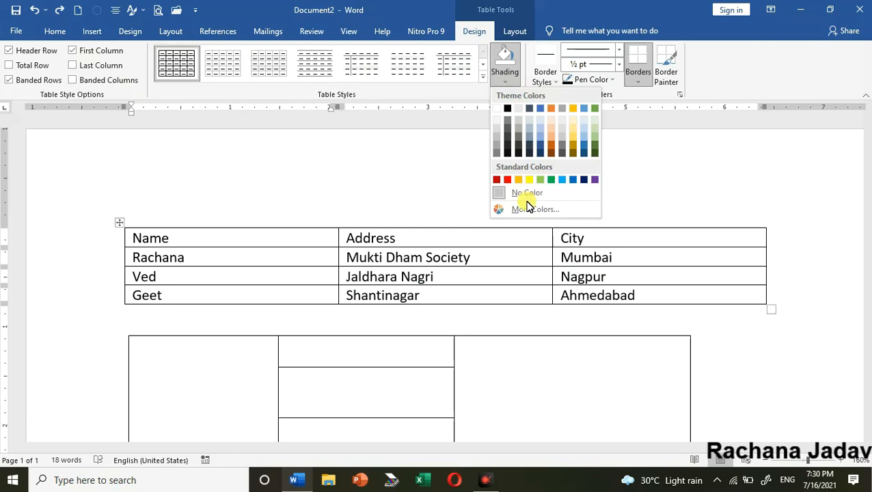
{"action": "left_click", "coordinate": [363, 241]}
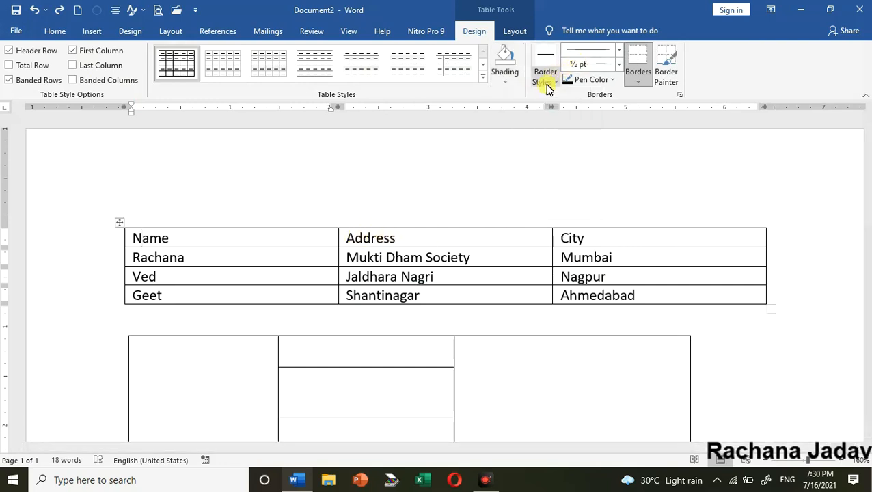
- Open the Borders and Shading settings for the entire Name, Address and City table and try the Box and All border settings, ending with Box
{"action": "left_click", "coordinate": [119, 223]}
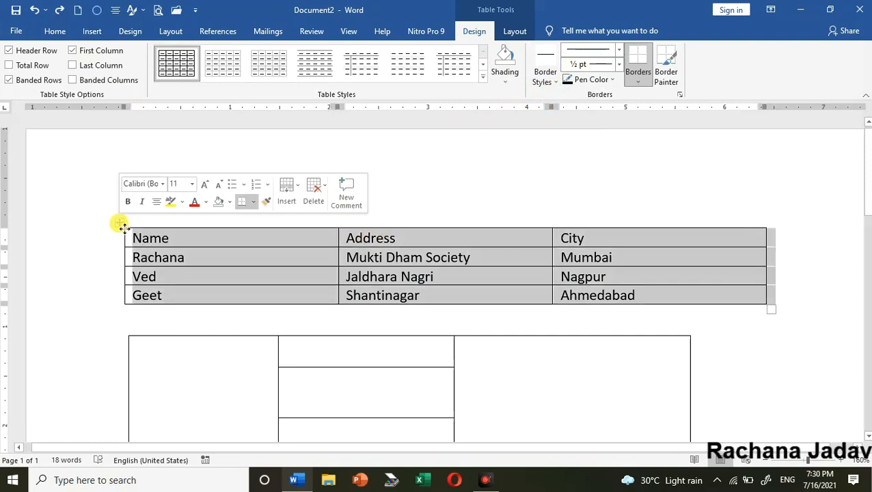
{"action": "left_click", "coordinate": [638, 86]}
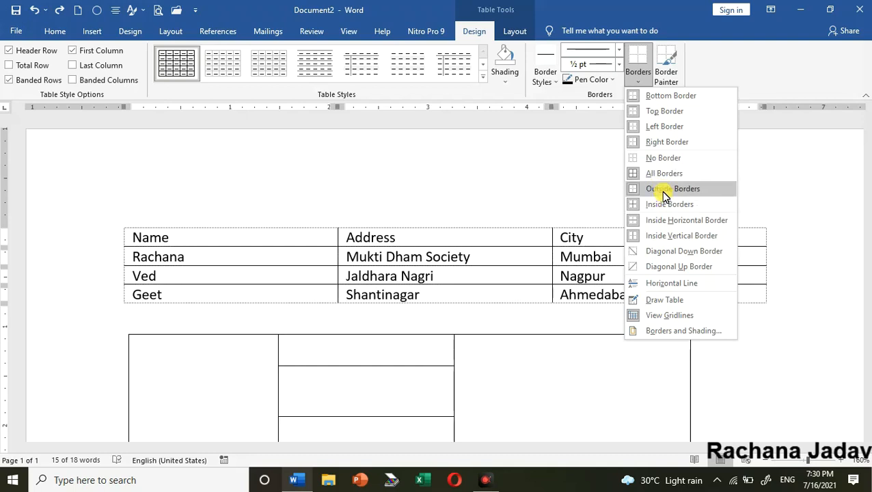
{"action": "left_click", "coordinate": [680, 332]}
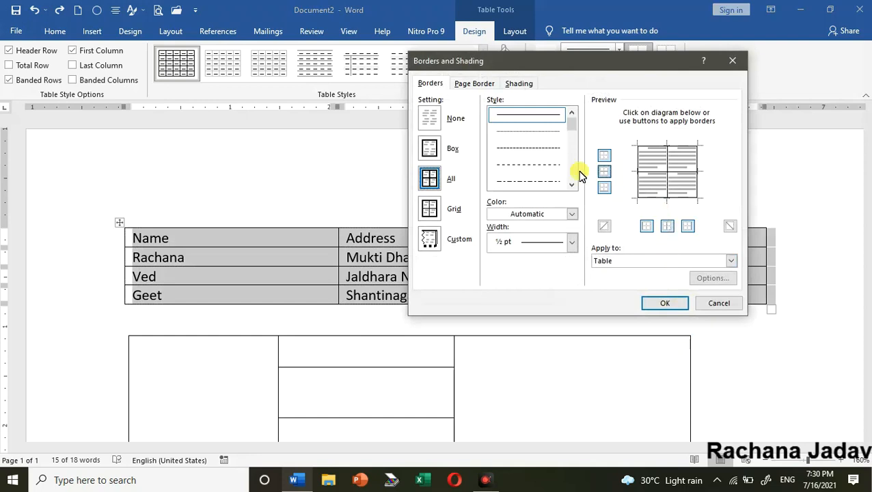
{"action": "left_click", "coordinate": [429, 149]}
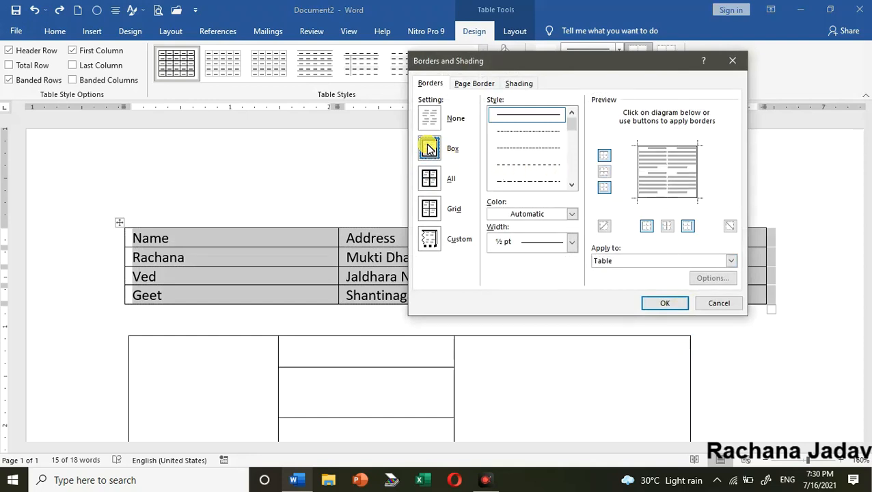
{"action": "left_click", "coordinate": [431, 181]}
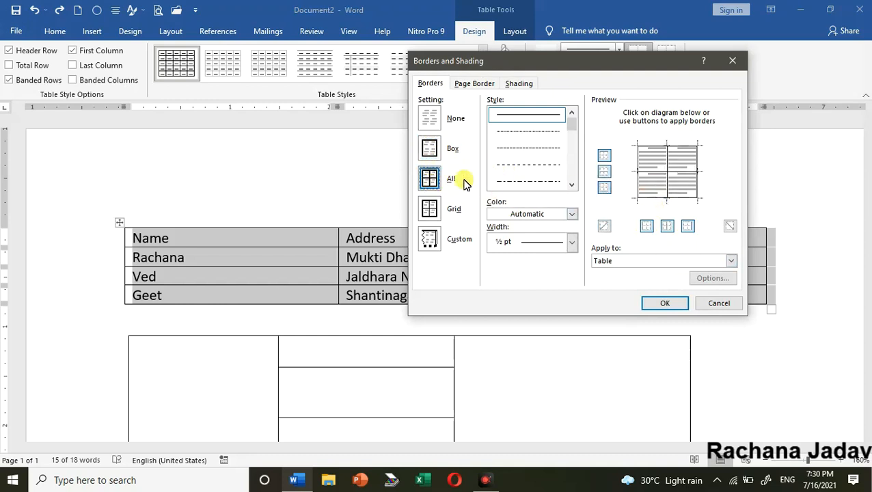
{"action": "left_click", "coordinate": [433, 153]}
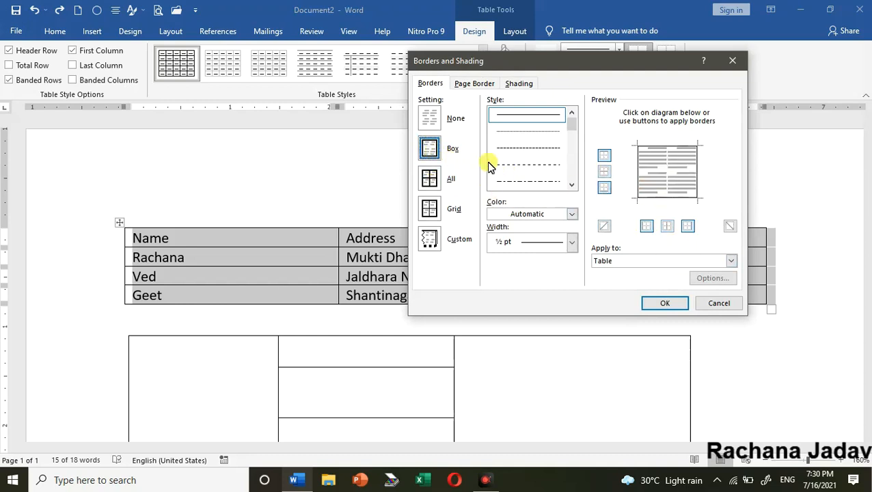
- Toggle the table's bottom, right and left outside borders off and back on in the border preview
{"action": "left_click", "coordinate": [605, 190]}
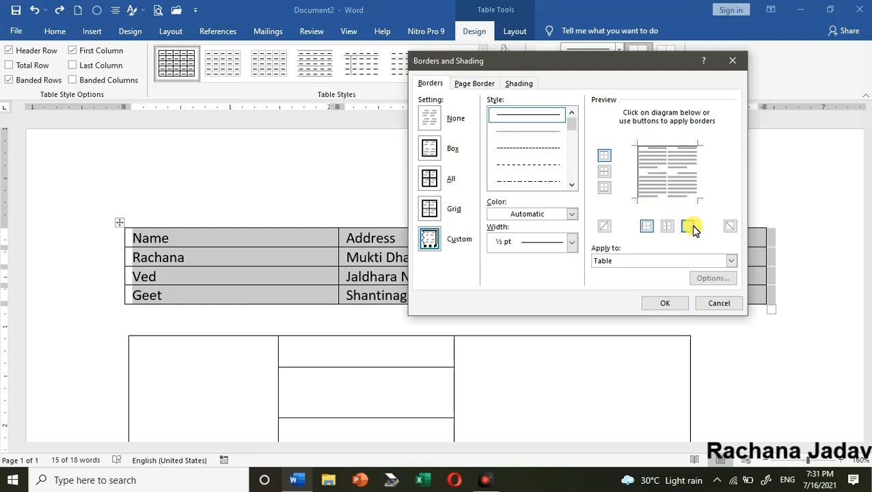
{"action": "left_click", "coordinate": [689, 227]}
{"action": "left_click", "coordinate": [646, 226]}
{"action": "left_click", "coordinate": [605, 192]}
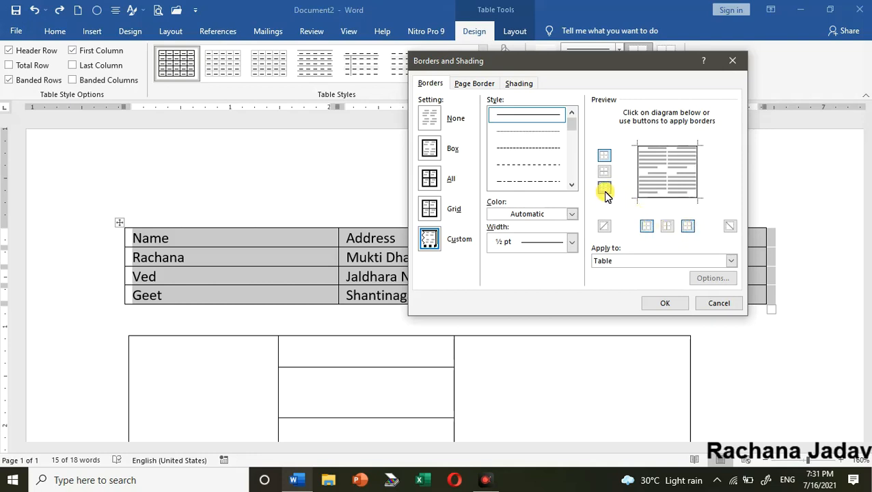
- Add the inside horizontal and inside vertical borders to the table and choose the All border setting
{"action": "left_click", "coordinate": [605, 173]}
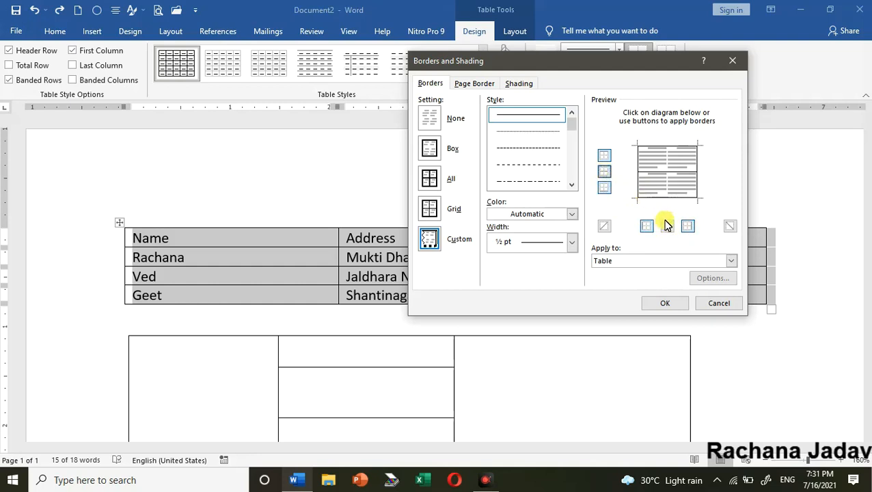
{"action": "left_click", "coordinate": [666, 227]}
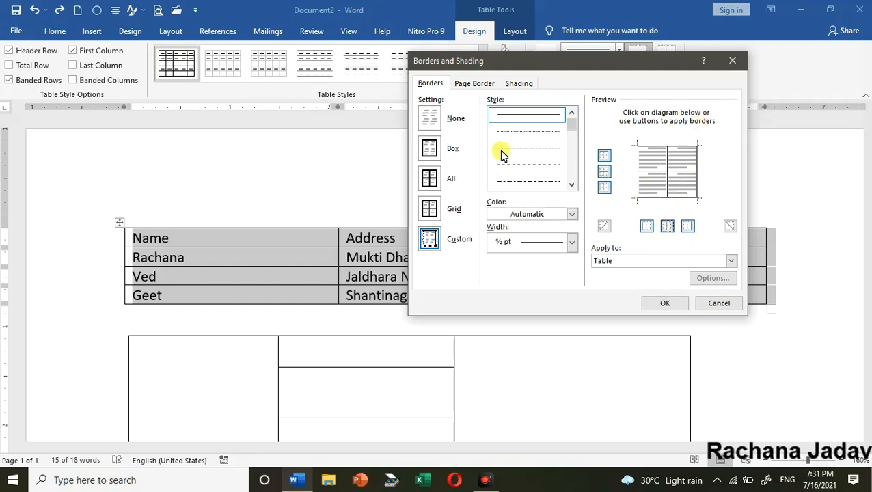
{"action": "left_click", "coordinate": [429, 181]}
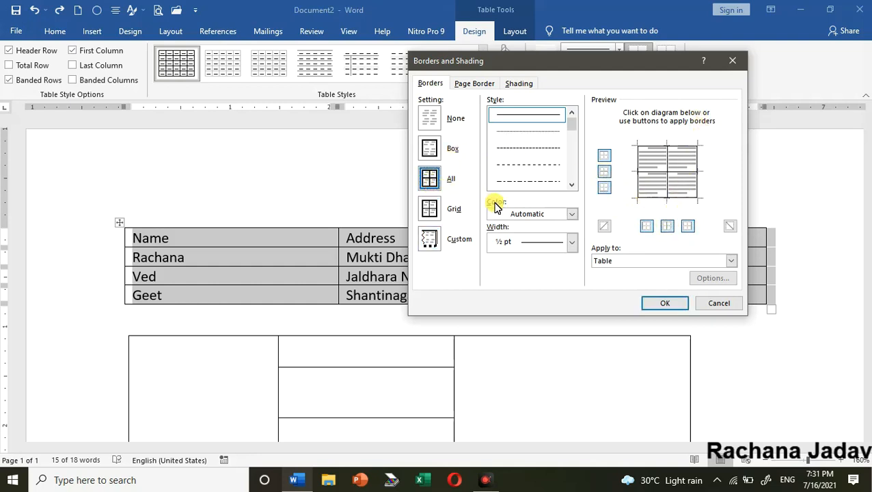
- Try a heavy 3 pt line, a double line and a triple line as the table's border style
{"action": "scroll", "coordinate": [567, 133], "scroll_direction": "down", "scroll_amount": 5}
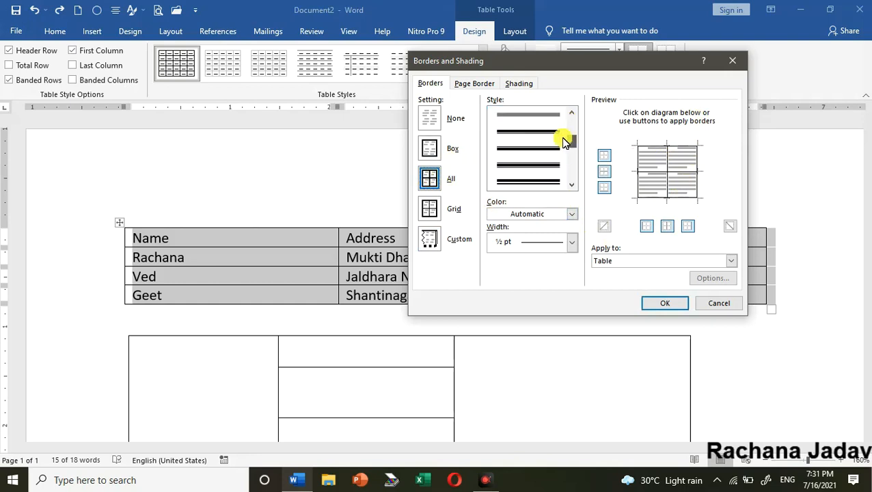
{"action": "left_click", "coordinate": [540, 118]}
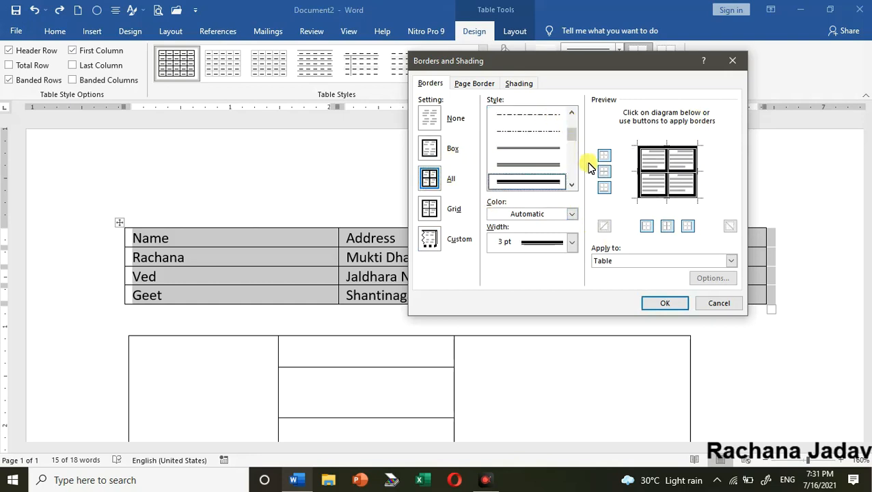
{"action": "left_click", "coordinate": [541, 149]}
{"action": "scroll", "coordinate": [567, 183], "scroll_direction": "up", "scroll_amount": 1}
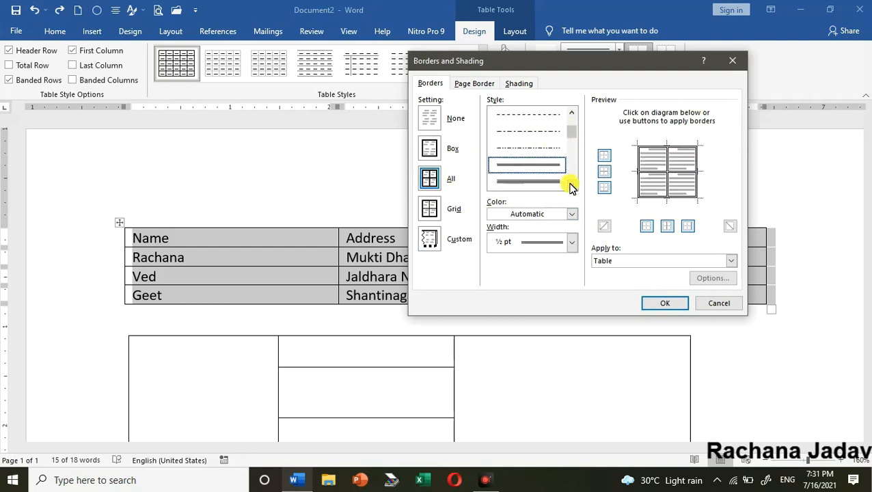
{"action": "left_click", "coordinate": [544, 181]}
- Set the table's border style to a combined thick and thin line with a width of 1 ½ pt
{"action": "left_click", "coordinate": [571, 241]}
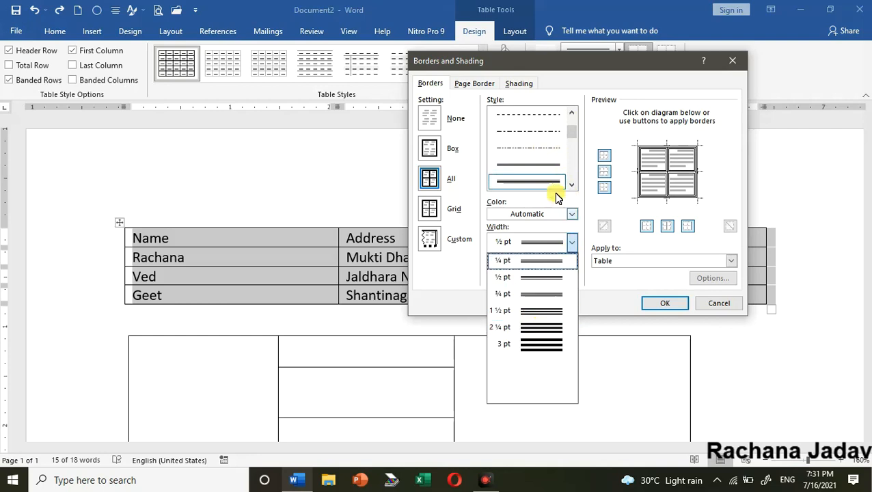
{"action": "left_click", "coordinate": [574, 183]}
{"action": "left_click", "coordinate": [574, 184]}
{"action": "left_click", "coordinate": [535, 169]}
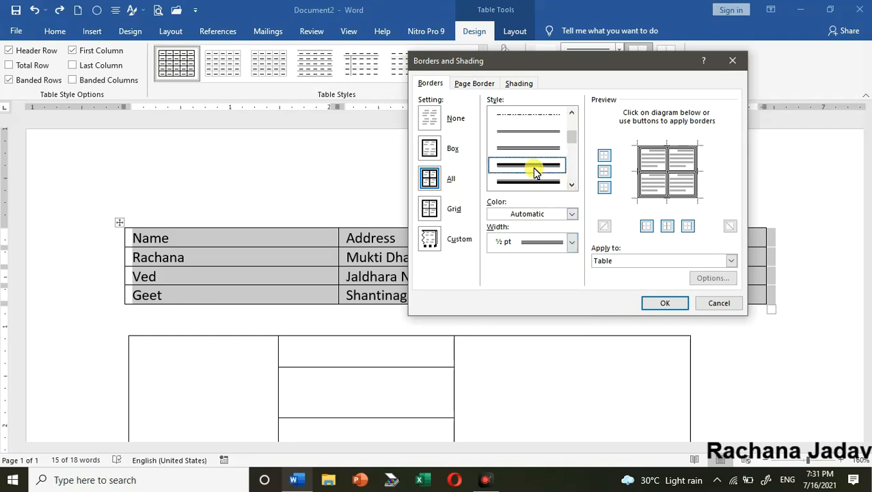
{"action": "left_click", "coordinate": [572, 246]}
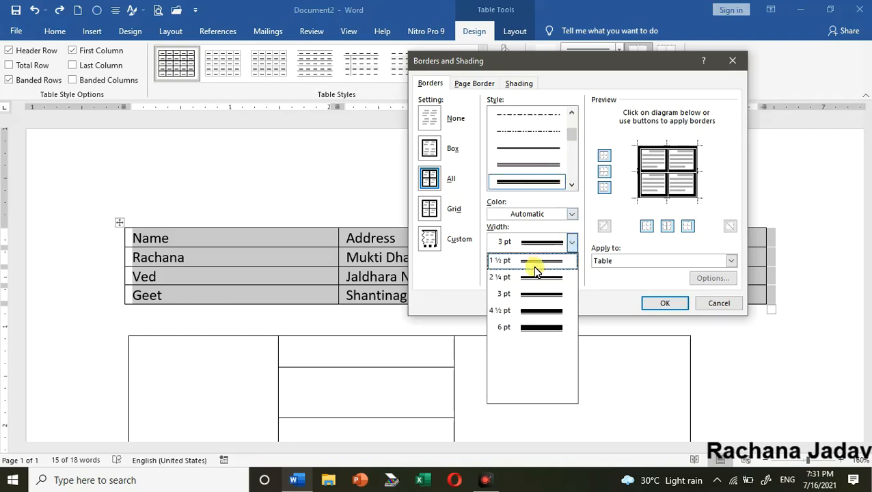
{"action": "left_click", "coordinate": [526, 268]}
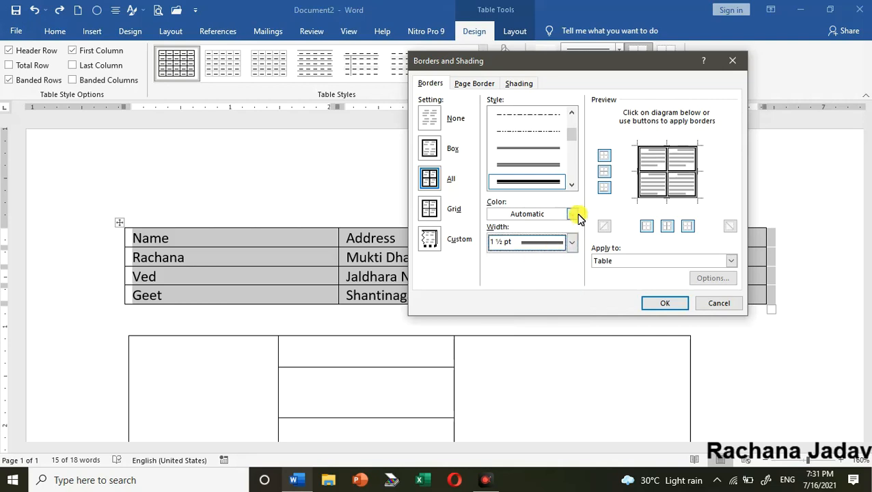
- Try orange as the border color, choose the blue theme color instead, and apply the borders to the whole table
{"action": "left_click", "coordinate": [570, 213]}
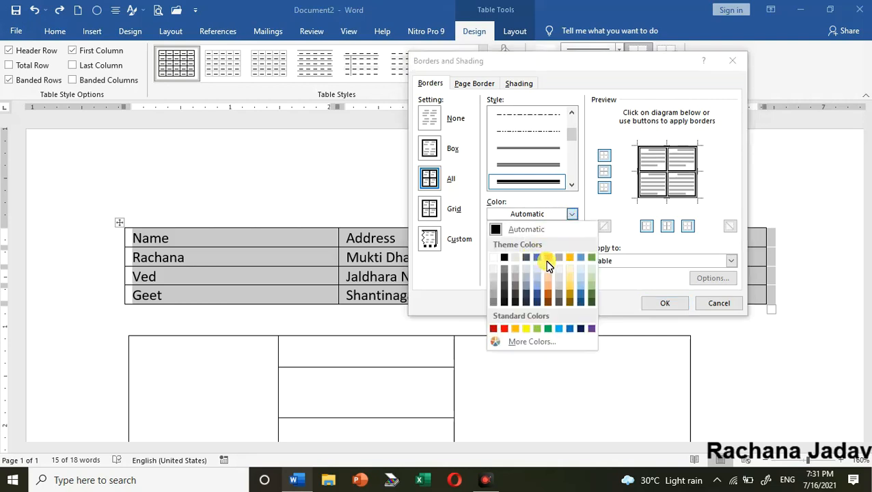
{"action": "left_click", "coordinate": [546, 258]}
{"action": "left_click", "coordinate": [569, 216]}
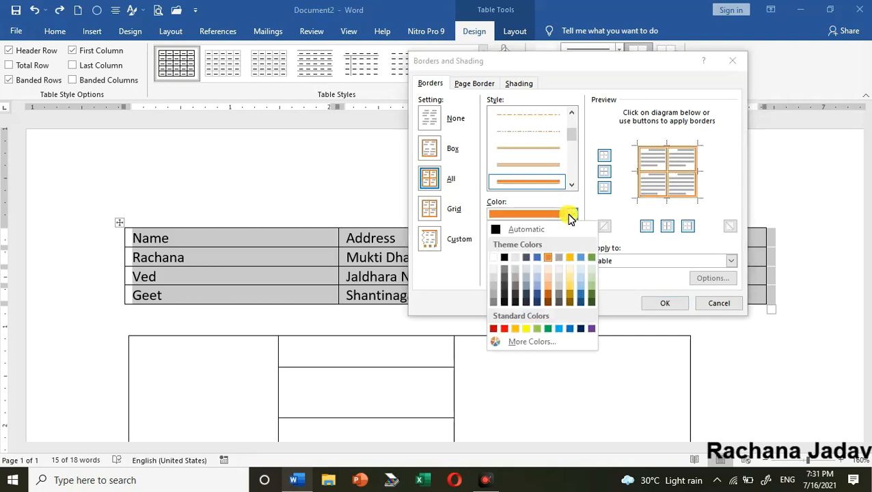
{"action": "left_click", "coordinate": [537, 258]}
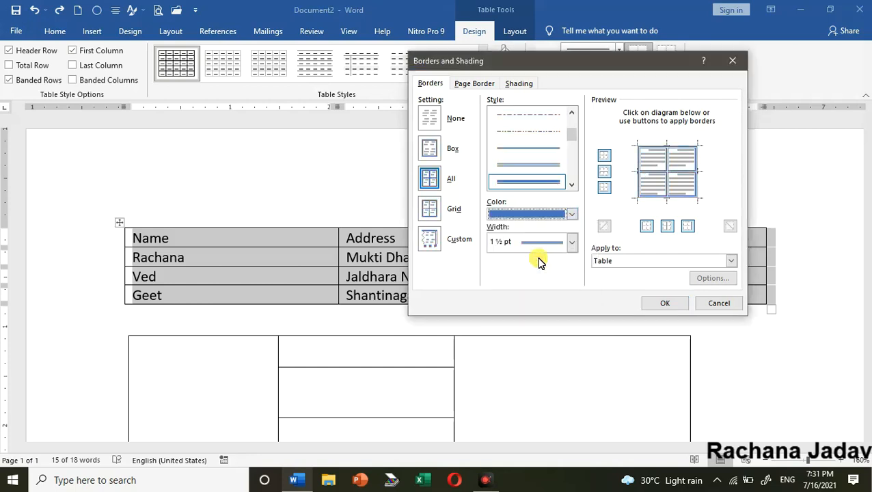
{"action": "left_click", "coordinate": [663, 301]}
{"action": "left_click", "coordinate": [632, 264]}
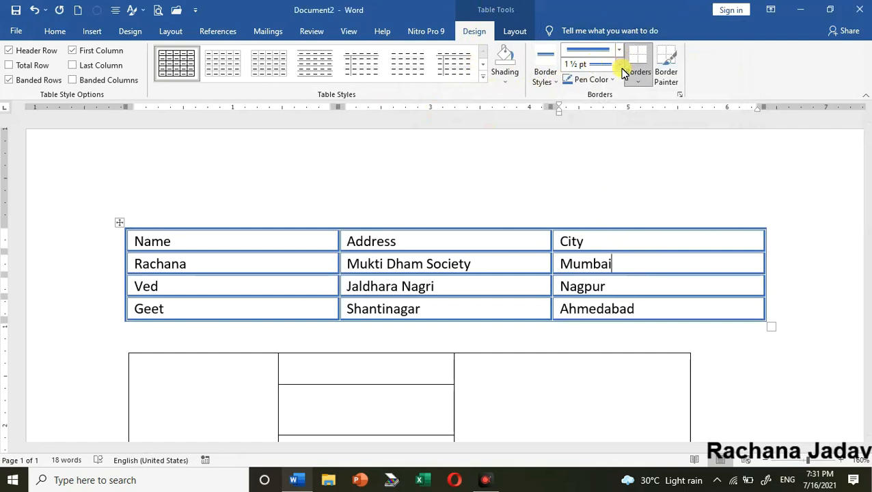
{"action": "left_click", "coordinate": [642, 82]}
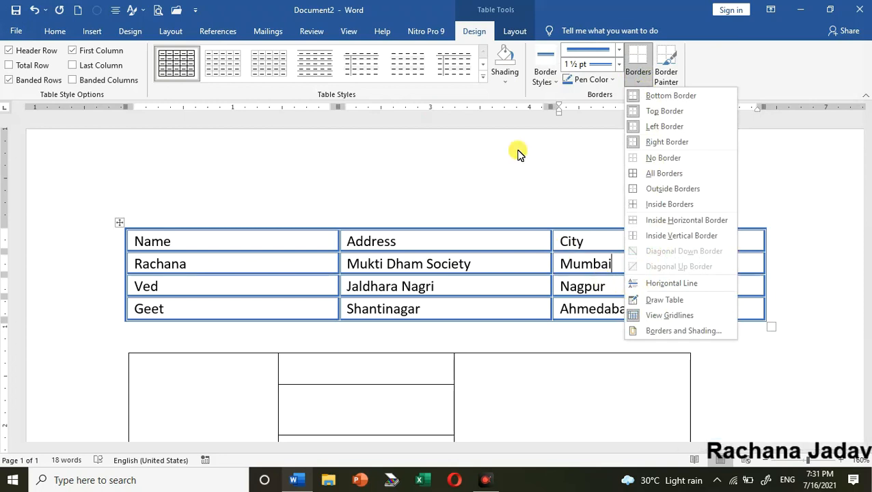
{"action": "left_click", "coordinate": [300, 212]}
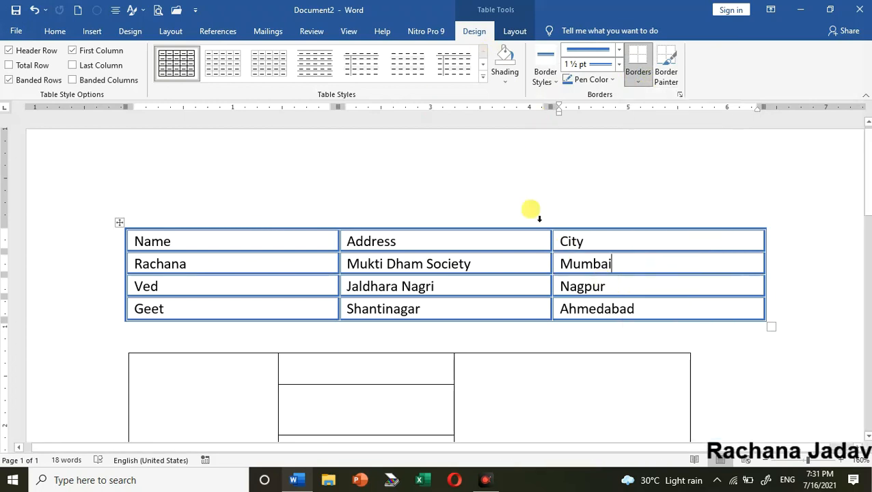
- Try inserting a column on the right and on the left of the Address column, undoing each insertion
{"action": "left_click", "coordinate": [516, 30]}
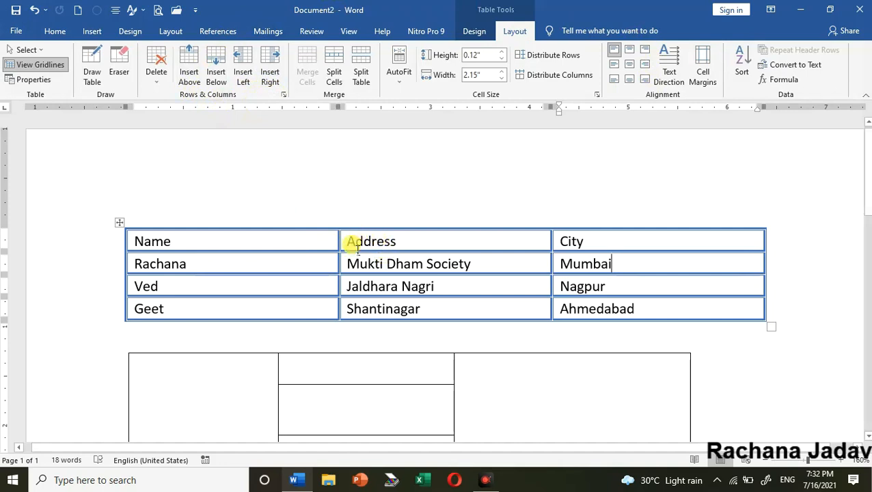
{"action": "left_click", "coordinate": [349, 227]}
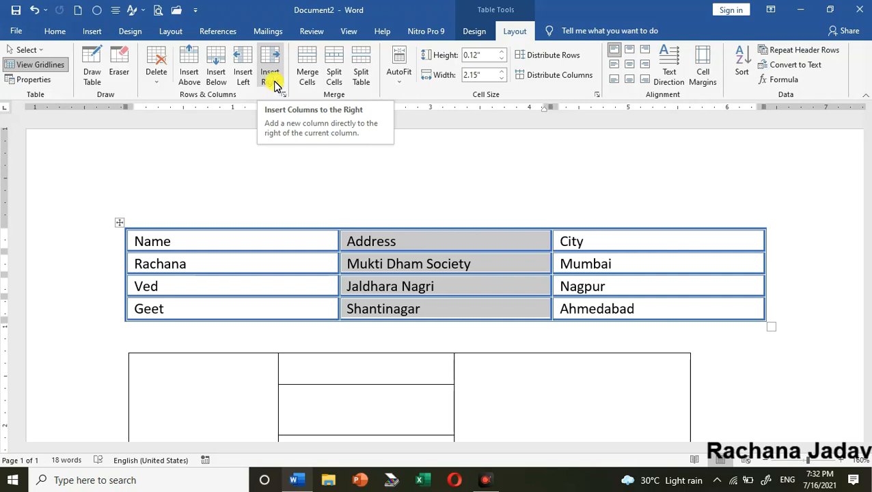
{"action": "left_click", "coordinate": [274, 83]}
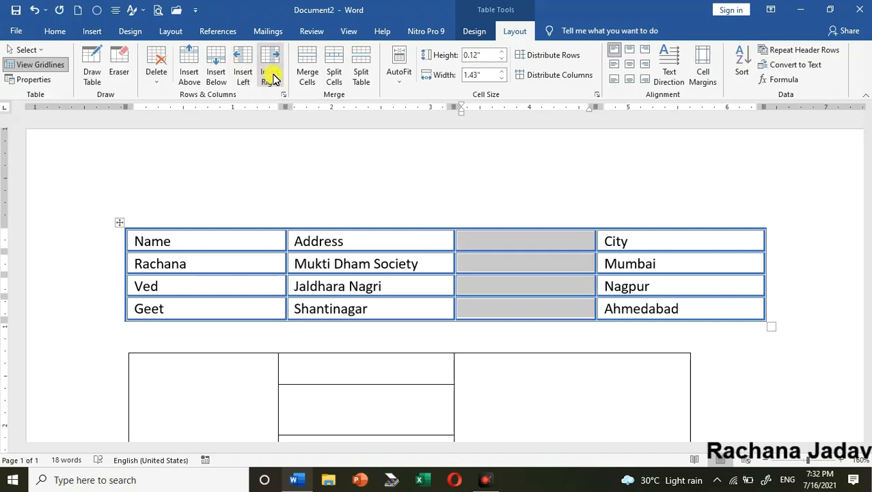
{"action": "key", "text": "ctrl+z"}
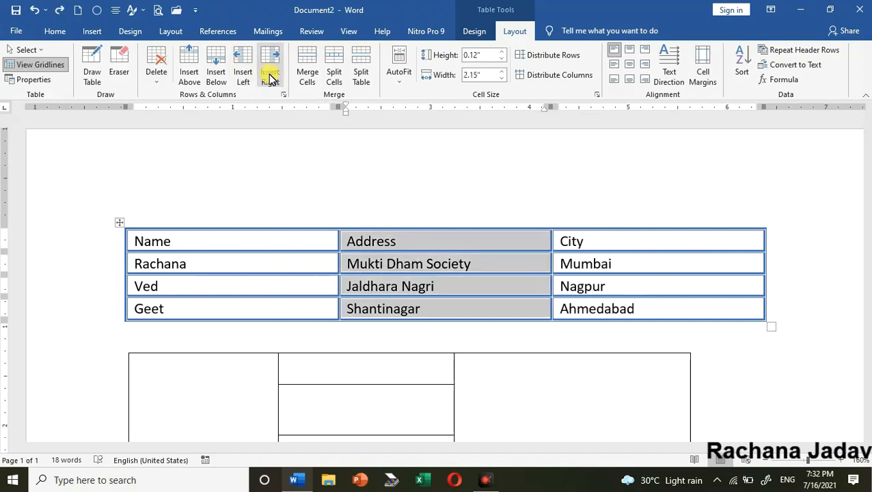
{"action": "left_click", "coordinate": [240, 80]}
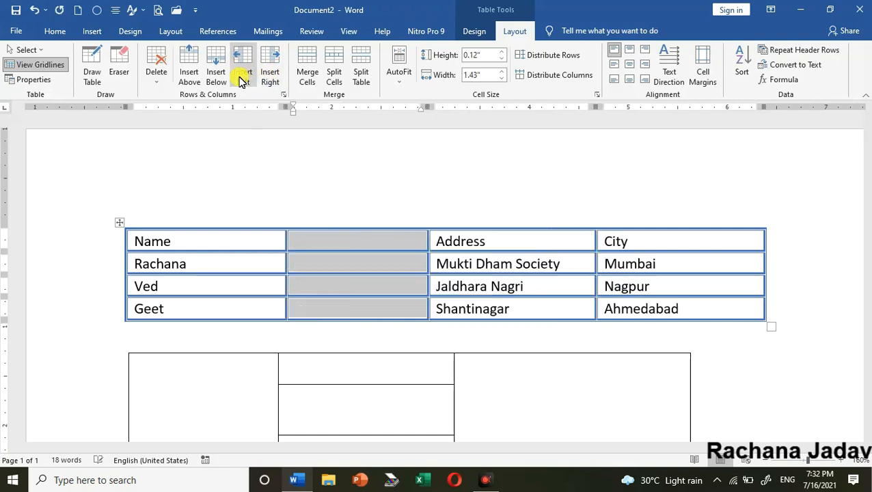
{"action": "key", "text": "ctrl+z"}
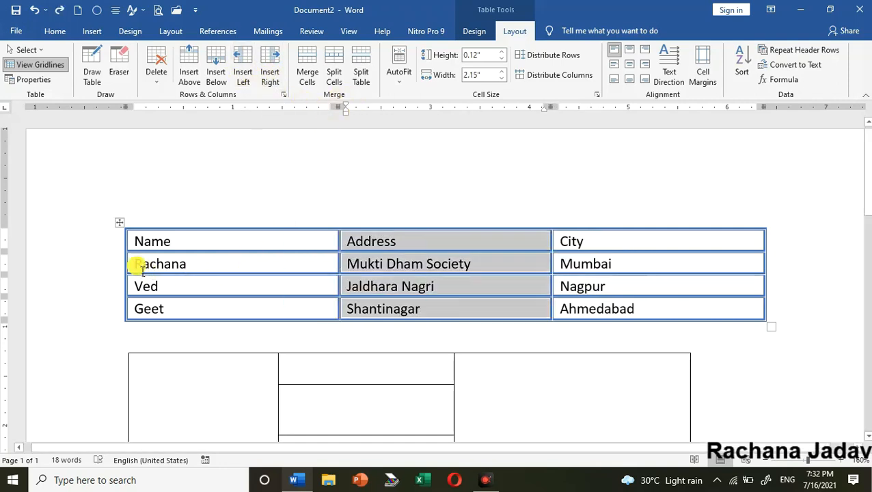
- Try inserting a row above and a row below the table's first data row, undoing each insertion
{"action": "left_click", "coordinate": [113, 263]}
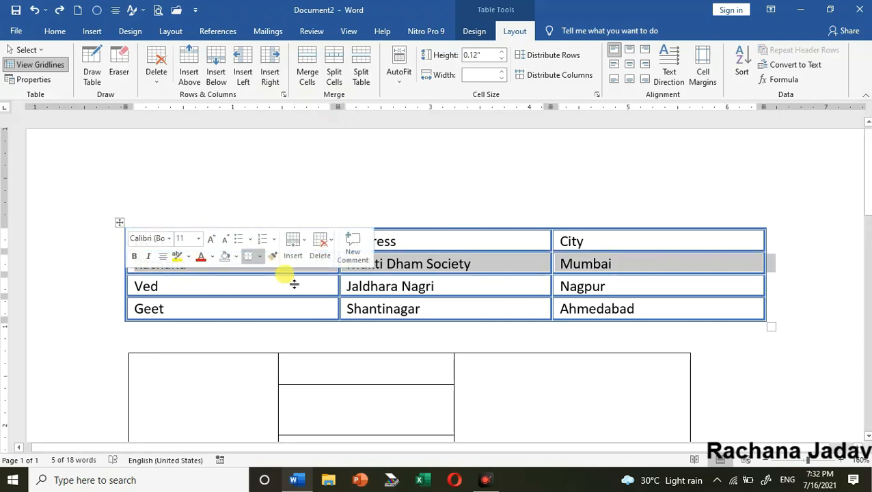
{"action": "left_click", "coordinate": [372, 264]}
{"action": "left_click", "coordinate": [234, 263]}
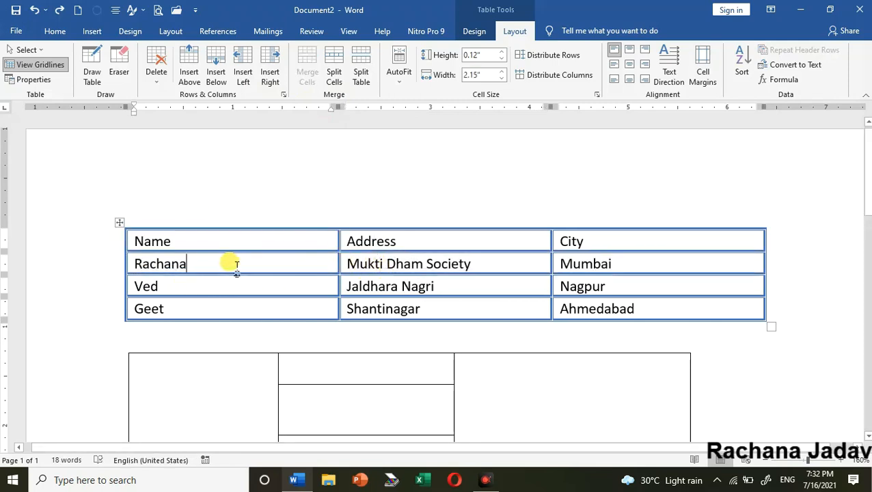
{"action": "left_click", "coordinate": [193, 81]}
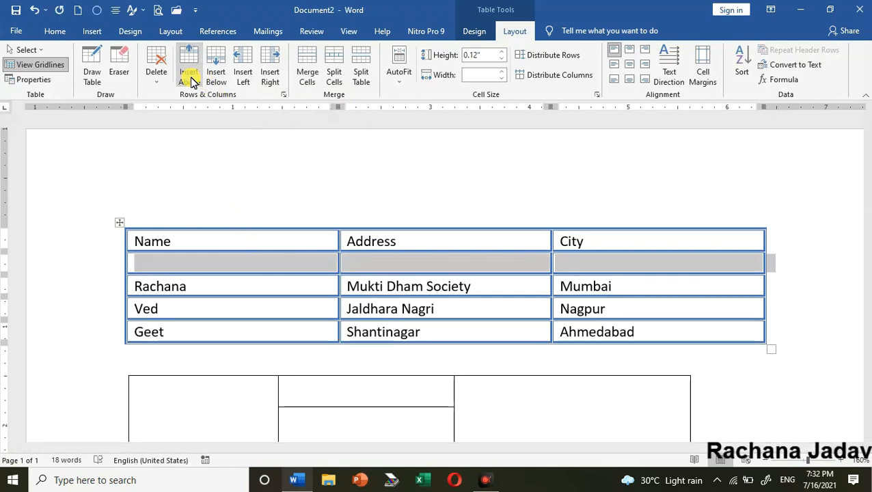
{"action": "key", "text": "ctrl+z"}
{"action": "left_click", "coordinate": [212, 81]}
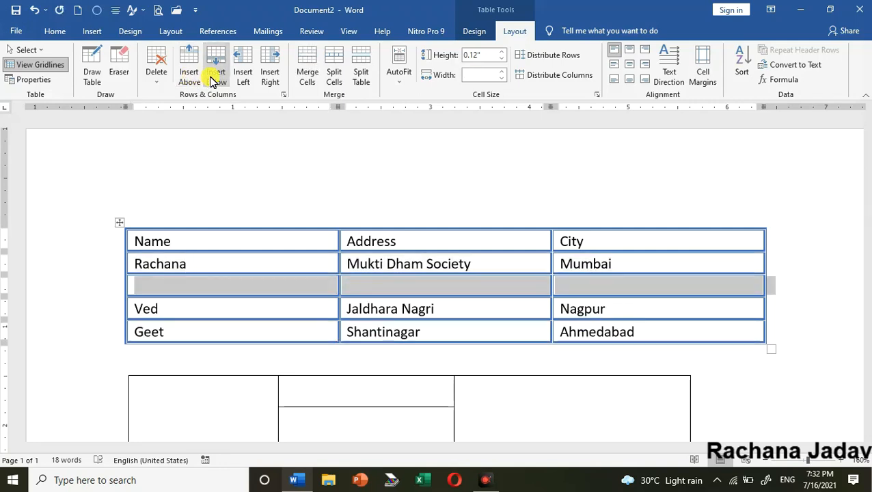
{"action": "key", "text": "ctrl+z"}
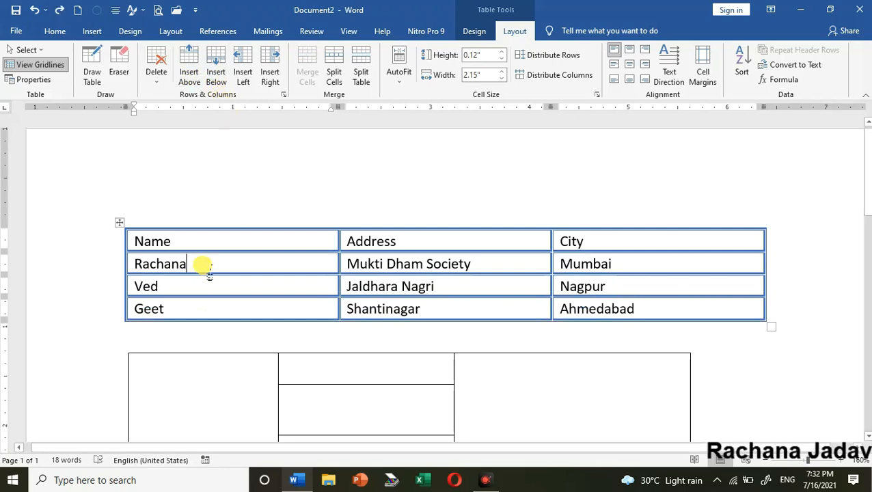
- Try inserting a cell at the first data row's Name cell with Shift cells right, and undo it
{"action": "mouse_move", "coordinate": [135, 277]}
{"action": "left_click", "coordinate": [130, 264]}
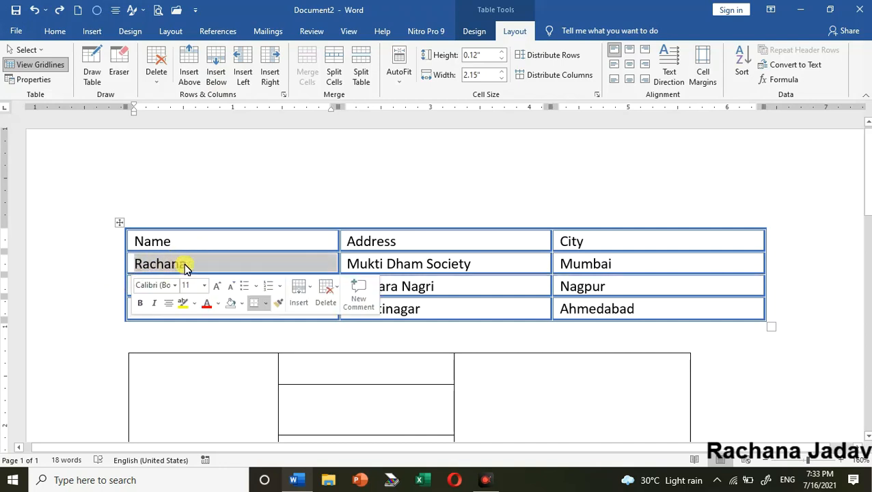
{"action": "left_click", "coordinate": [229, 266]}
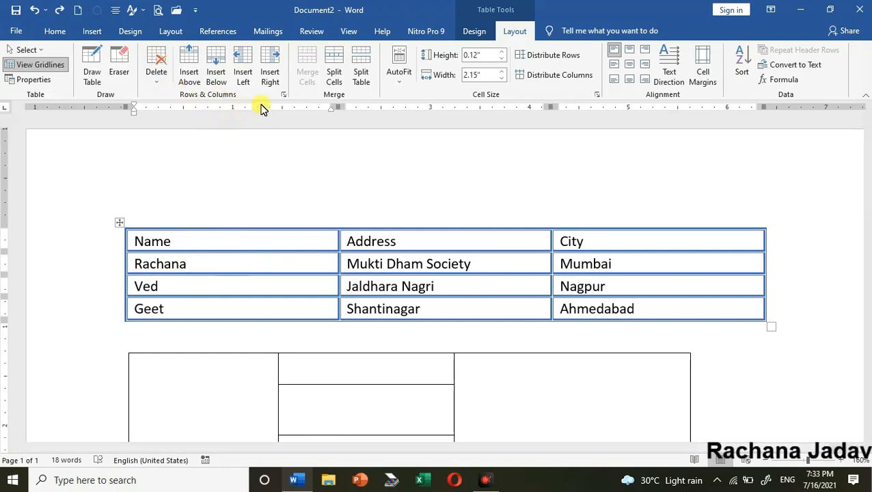
{"action": "right_click", "coordinate": [225, 266]}
{"action": "mouse_move", "coordinate": [243, 145]}
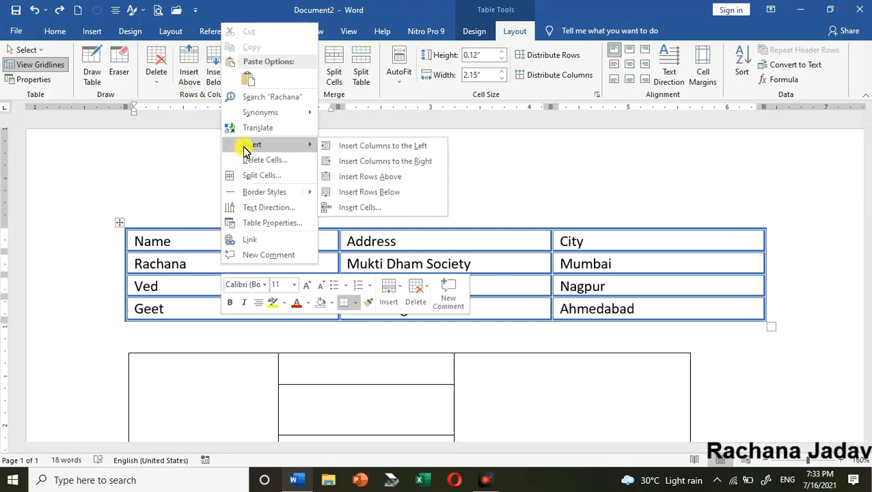
{"action": "left_click", "coordinate": [360, 209]}
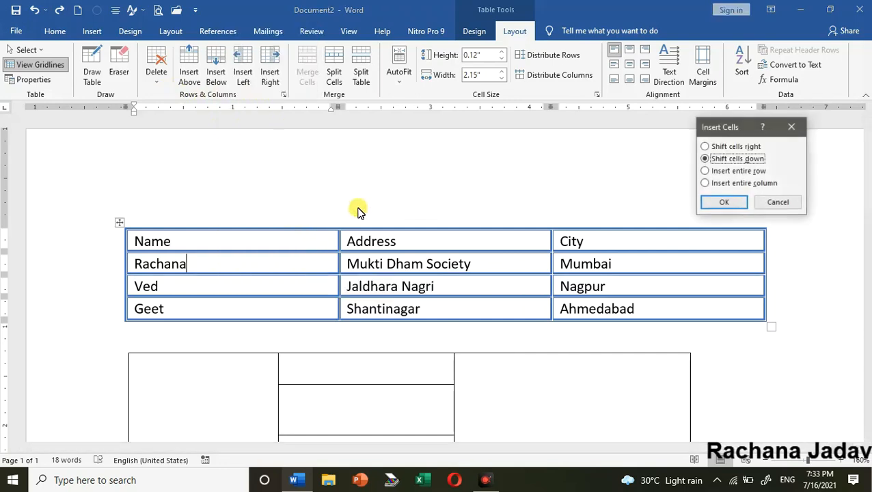
{"action": "left_click", "coordinate": [730, 149]}
{"action": "left_click", "coordinate": [723, 201]}
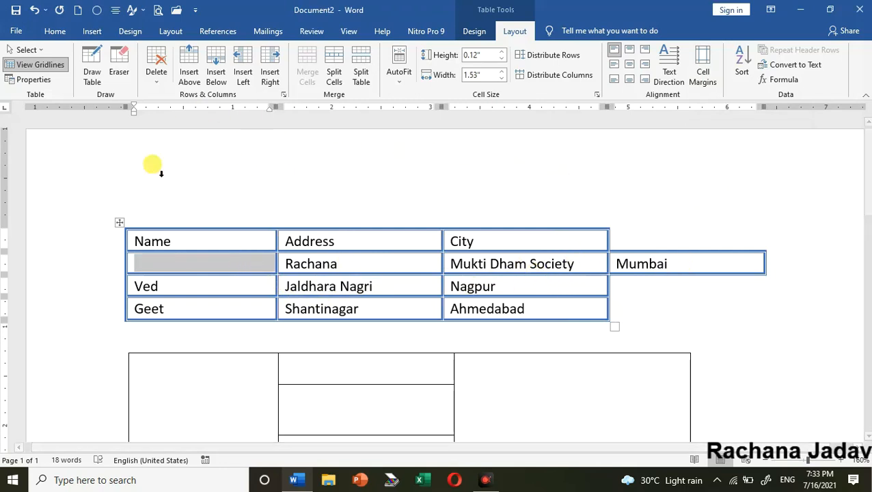
{"action": "key", "text": "ctrl+z"}
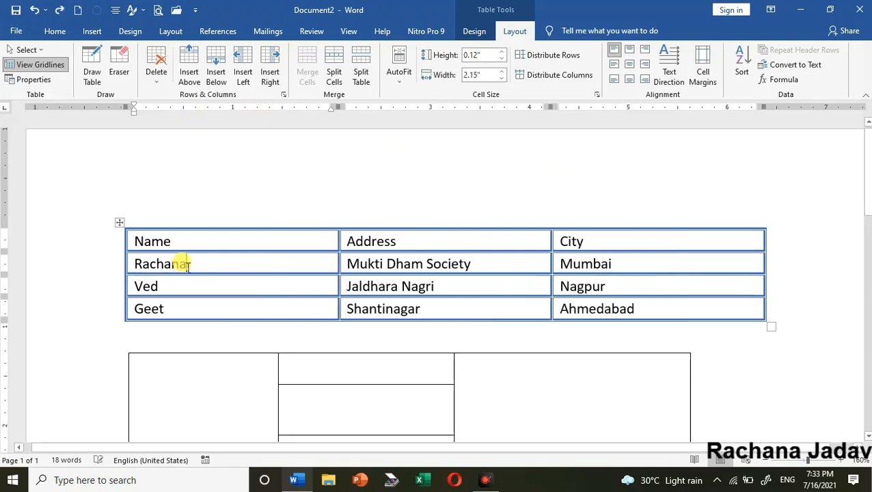
- Try inserting a cell at the first data row's Name cell with Shift cells down, and undo it
{"action": "right_click", "coordinate": [194, 261]}
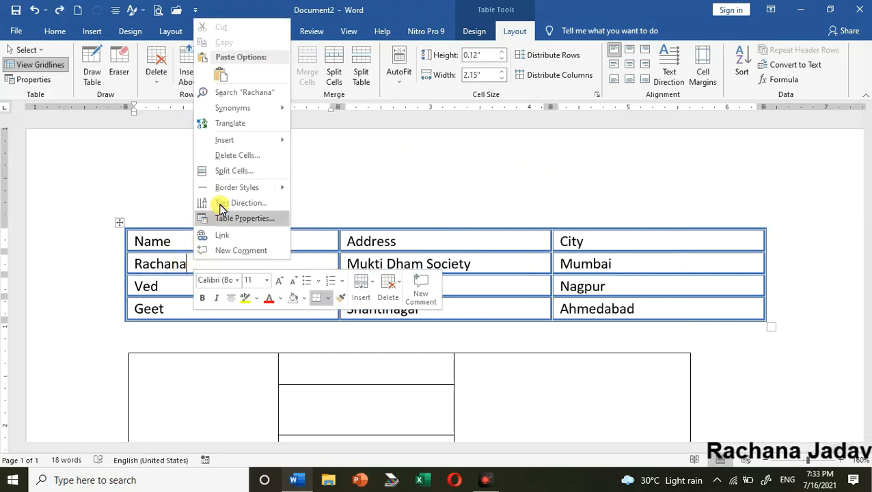
{"action": "mouse_move", "coordinate": [239, 141]}
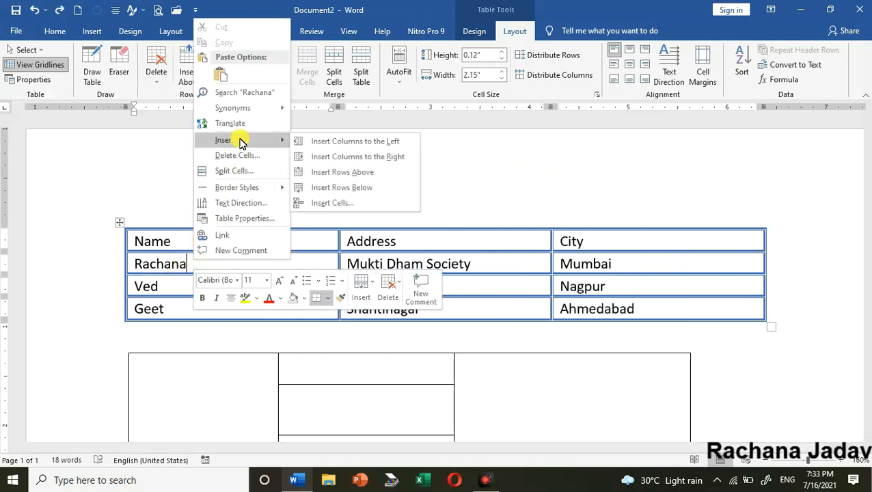
{"action": "left_click", "coordinate": [339, 202]}
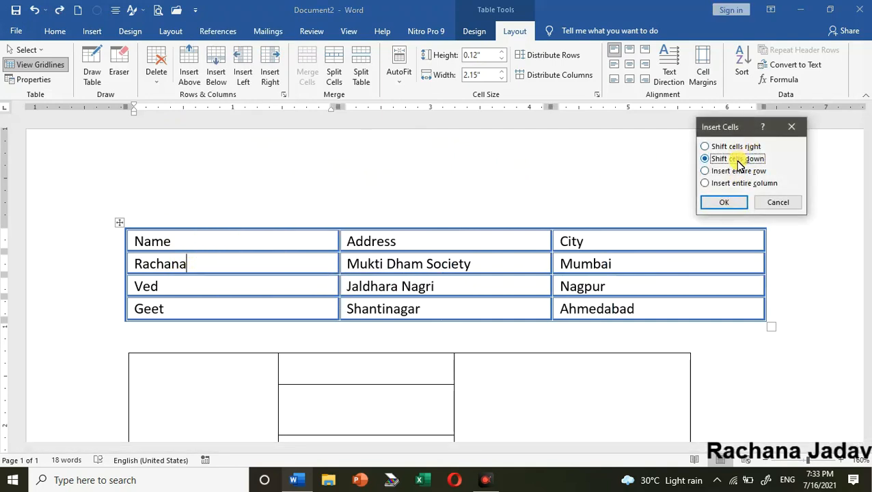
{"action": "left_click", "coordinate": [723, 204]}
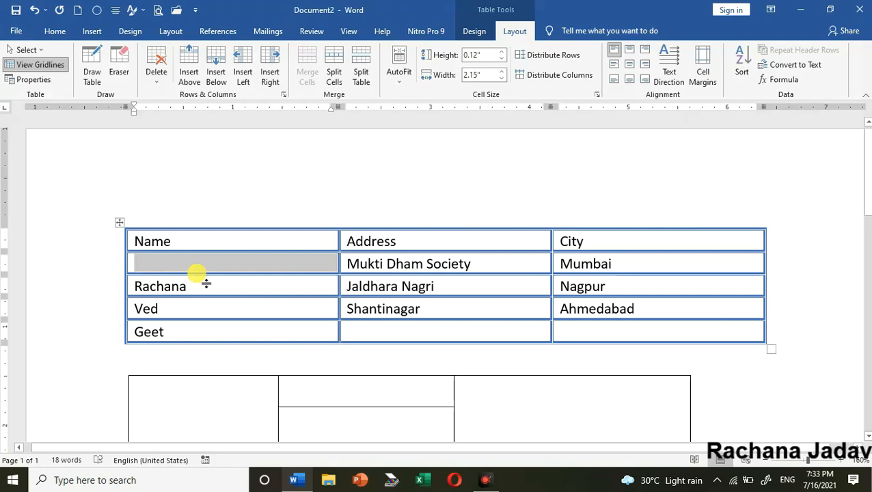
{"action": "key", "text": "ctrl+z"}
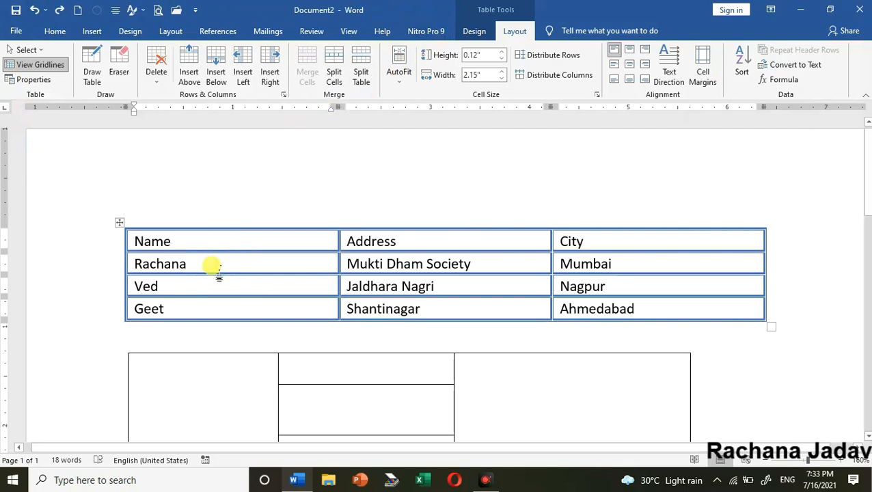
- Undo the table's blue border formatting, redo it, and place the cursor in the first data row's Name cell
{"action": "key", "text": "ctrl+z"}
{"action": "key", "text": "ctrl+z"}
{"action": "key", "text": "ctrl+z"}
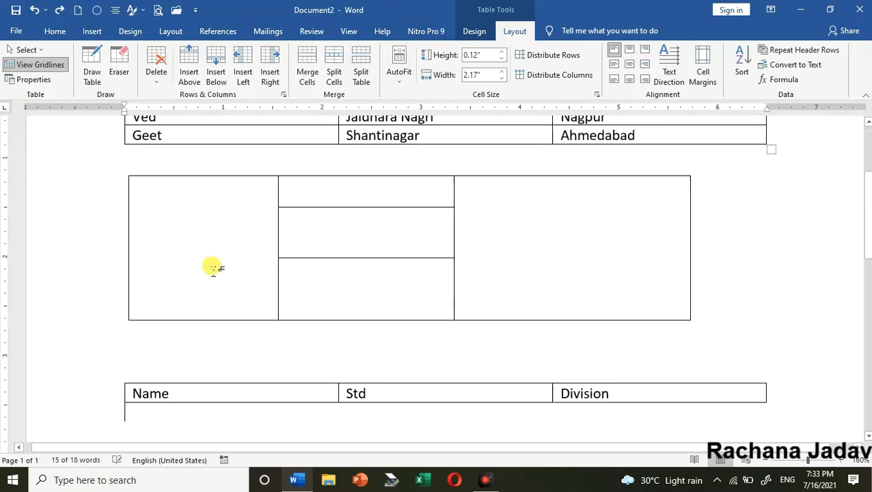
{"action": "key", "text": "ctrl+y"}
{"action": "key", "text": "ctrl+y"}
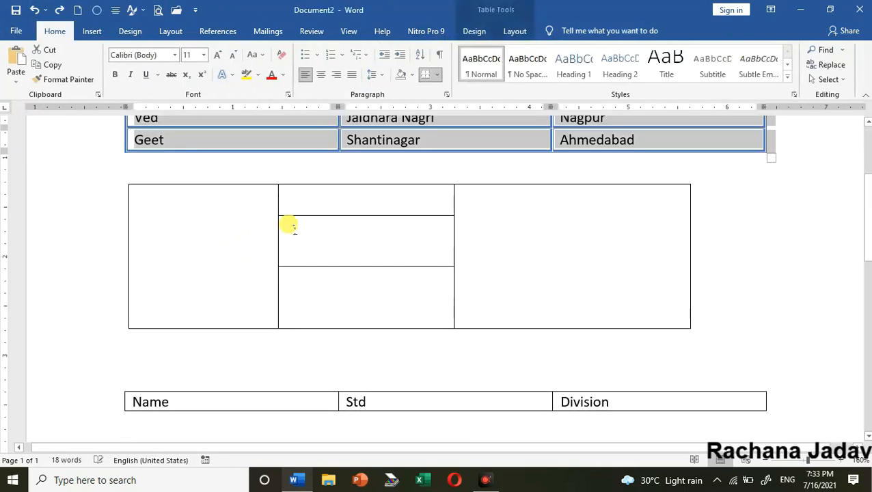
{"action": "scroll", "coordinate": [356, 190], "scroll_direction": "up", "scroll_amount": 3}
{"action": "left_click", "coordinate": [274, 289]}
{"action": "left_click", "coordinate": [197, 269]}
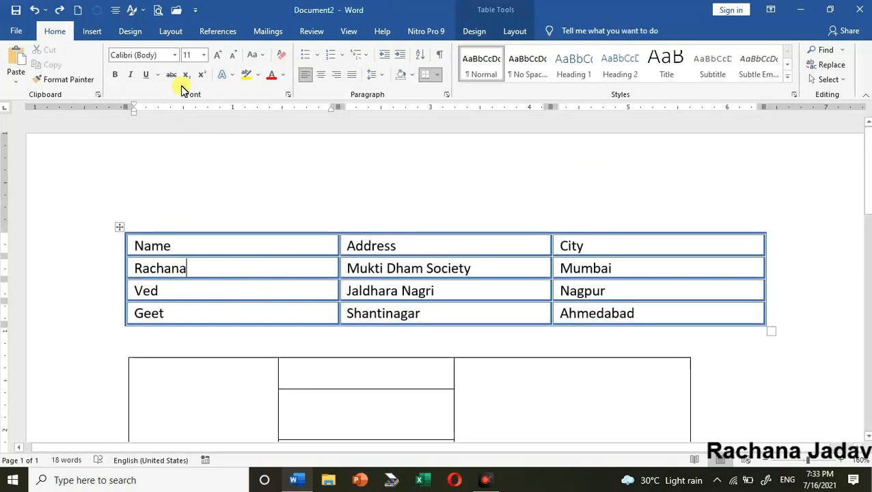
{"action": "right_click", "coordinate": [195, 268]}
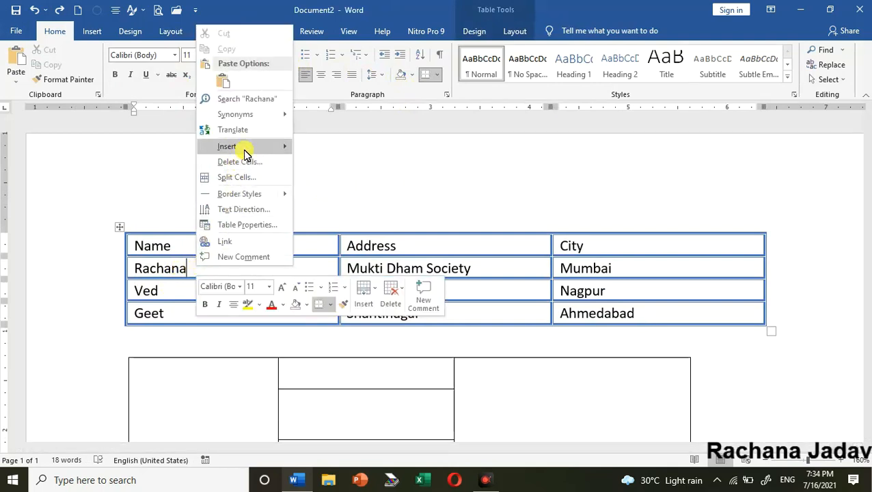
{"action": "mouse_move", "coordinate": [244, 148]}
{"action": "left_click", "coordinate": [335, 209]}
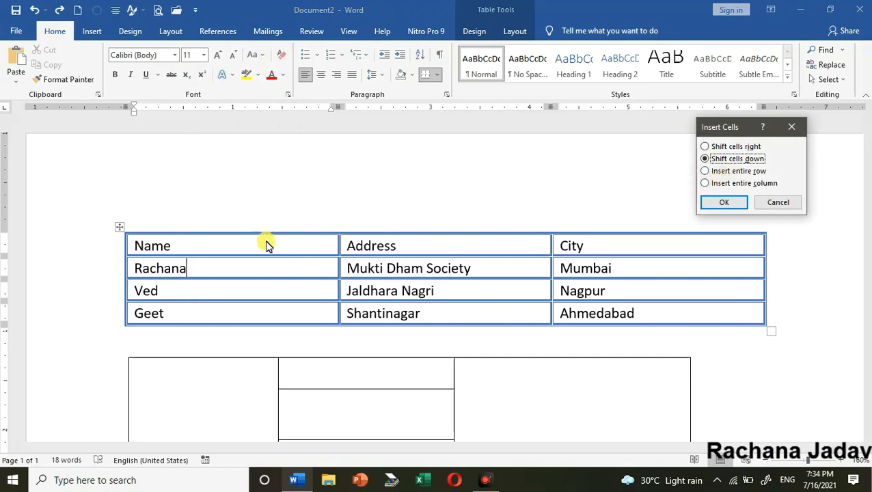
{"action": "left_click", "coordinate": [722, 203]}
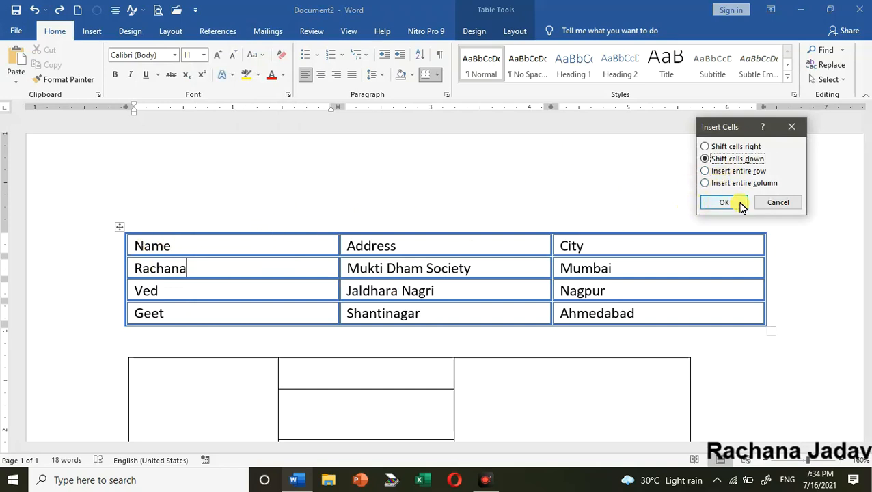
{"action": "left_click", "coordinate": [778, 203]}
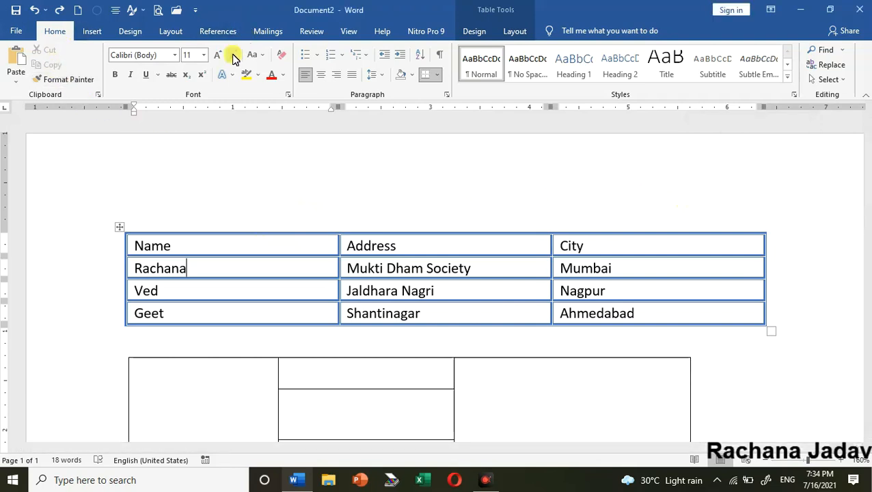
- Try deleting the Name column of the top table, and undo the deletion
{"action": "left_click", "coordinate": [514, 30]}
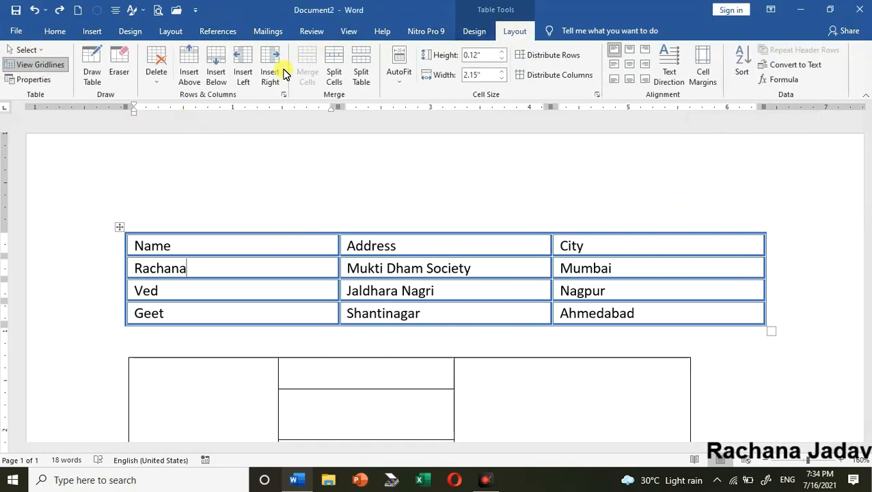
{"action": "left_click", "coordinate": [203, 264]}
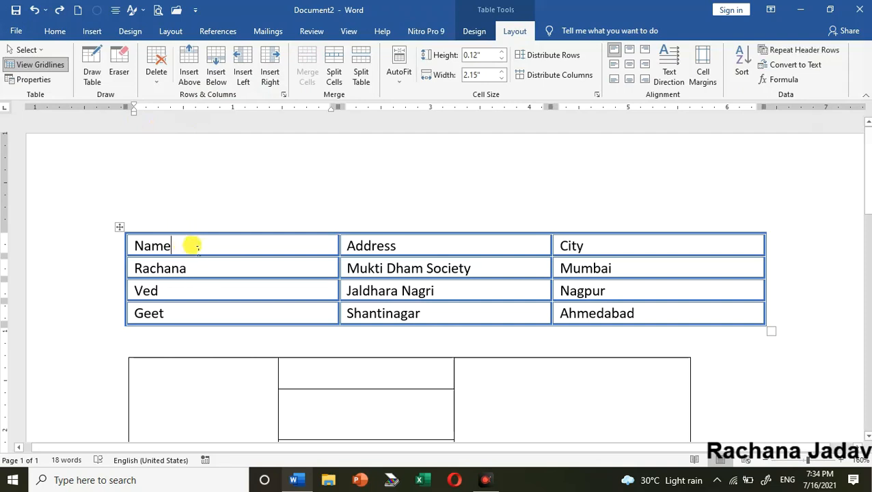
{"action": "left_click", "coordinate": [195, 239]}
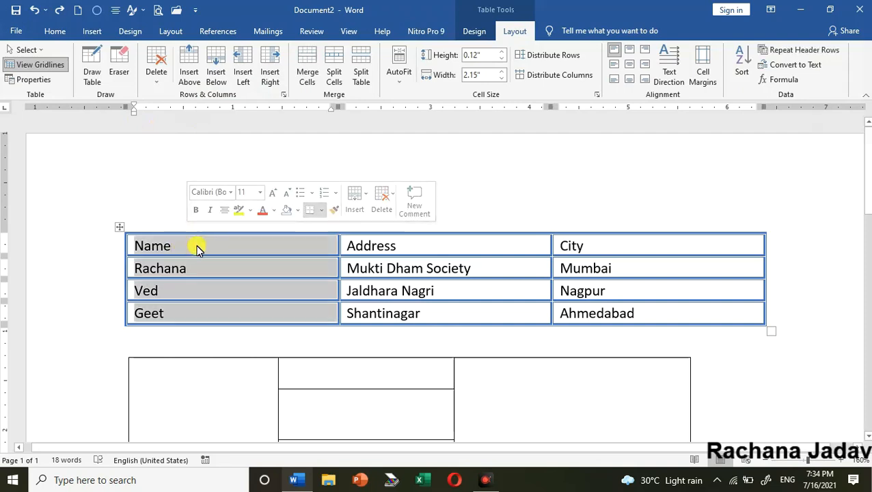
{"action": "left_click", "coordinate": [198, 249]}
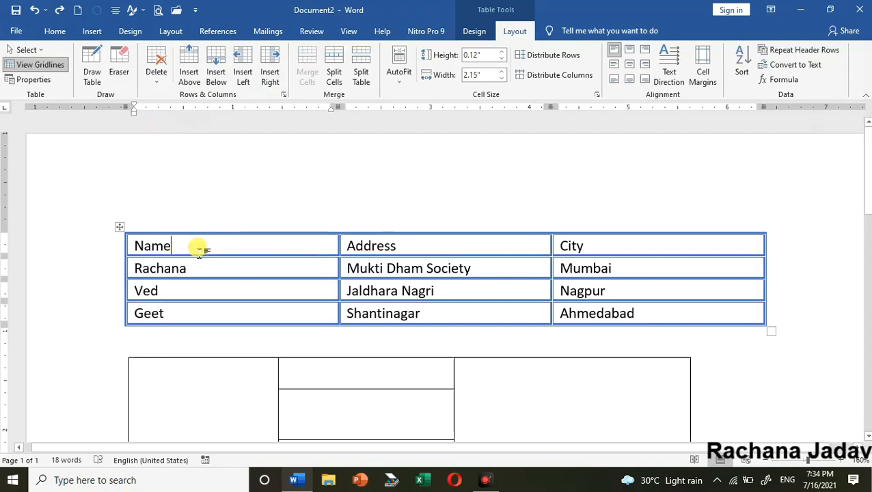
{"action": "left_click", "coordinate": [157, 86]}
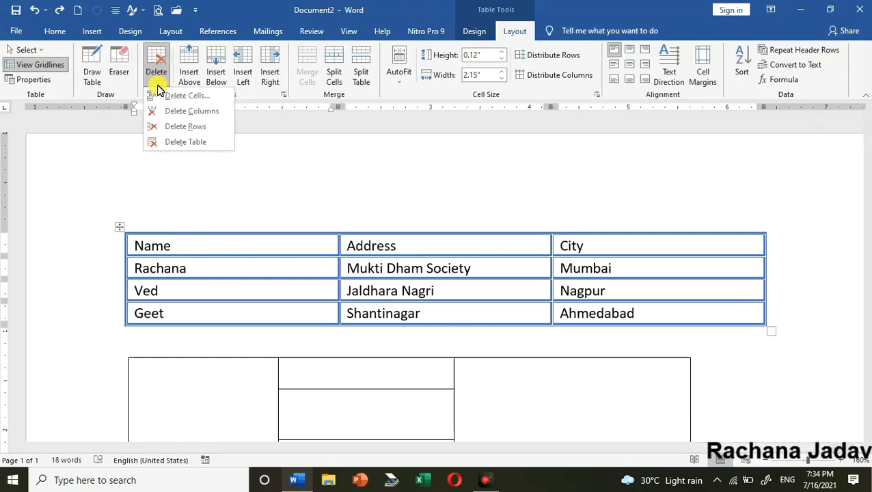
{"action": "left_click", "coordinate": [183, 111]}
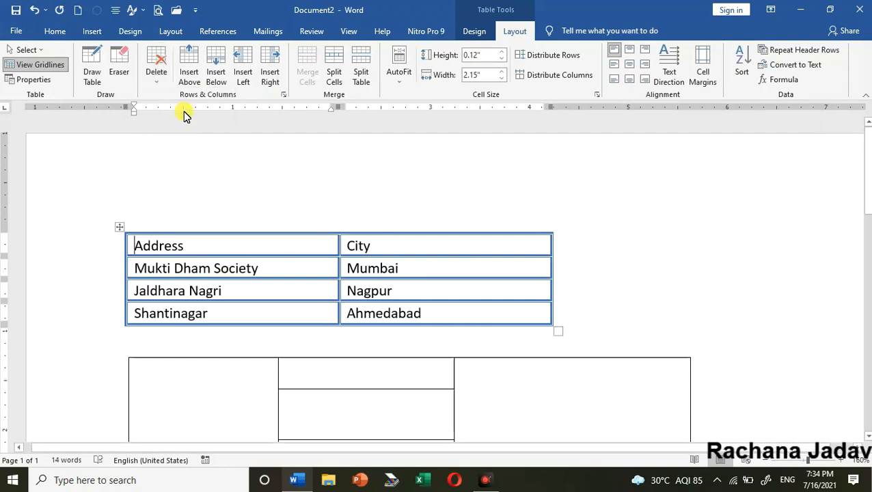
{"action": "key", "text": "ctrl+z"}
- Try deleting the header row of the top table, and undo the deletion
{"action": "left_click", "coordinate": [158, 86]}
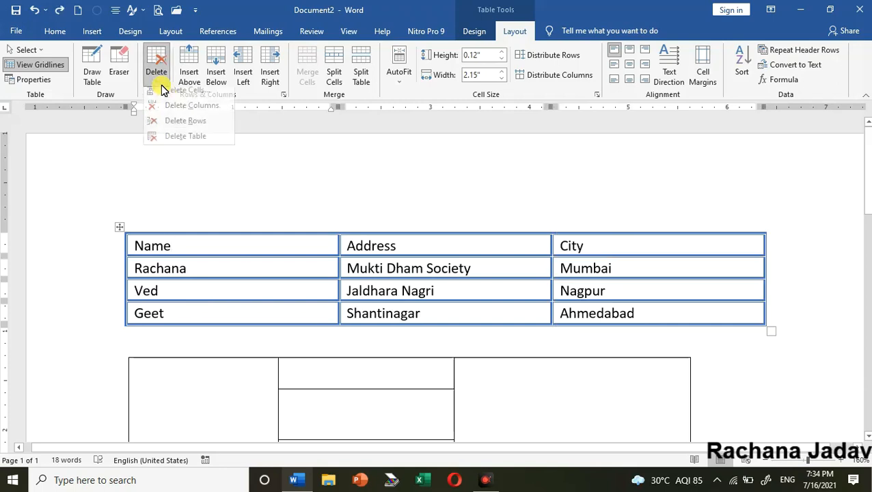
{"action": "left_click", "coordinate": [177, 128]}
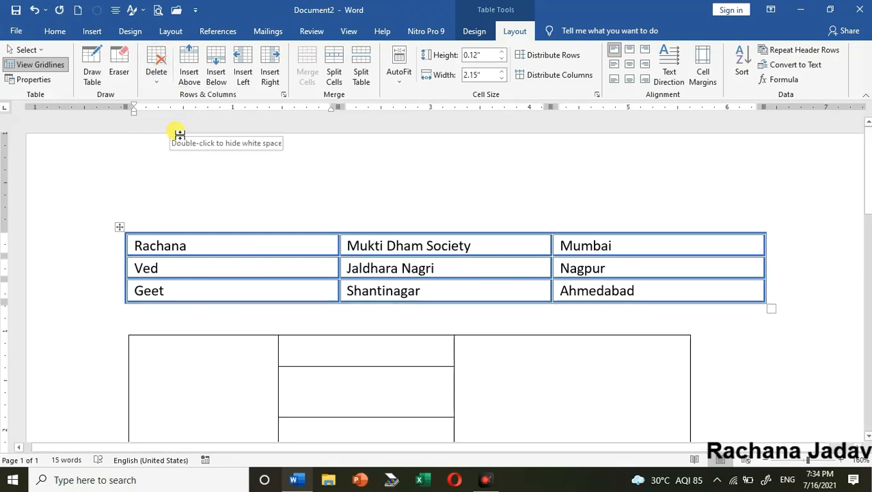
{"action": "key", "text": "ctrl+z"}
- Try deleting the Name header cell with Shift cells left, and undo it
{"action": "left_click", "coordinate": [155, 87]}
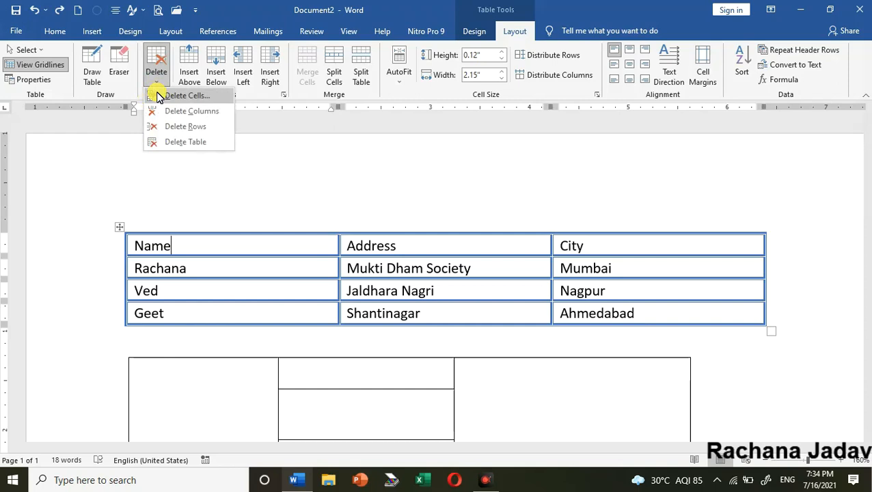
{"action": "left_click", "coordinate": [179, 96]}
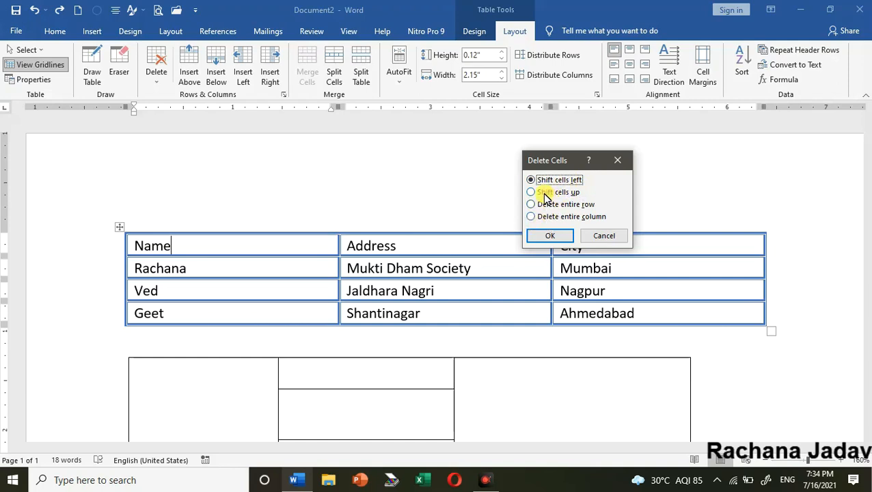
{"action": "left_click", "coordinate": [550, 235]}
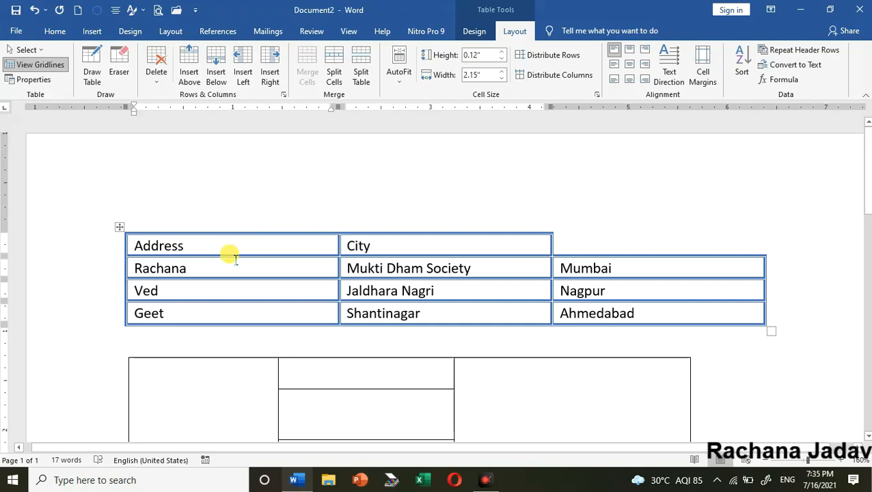
{"action": "key", "text": "ctrl+z"}
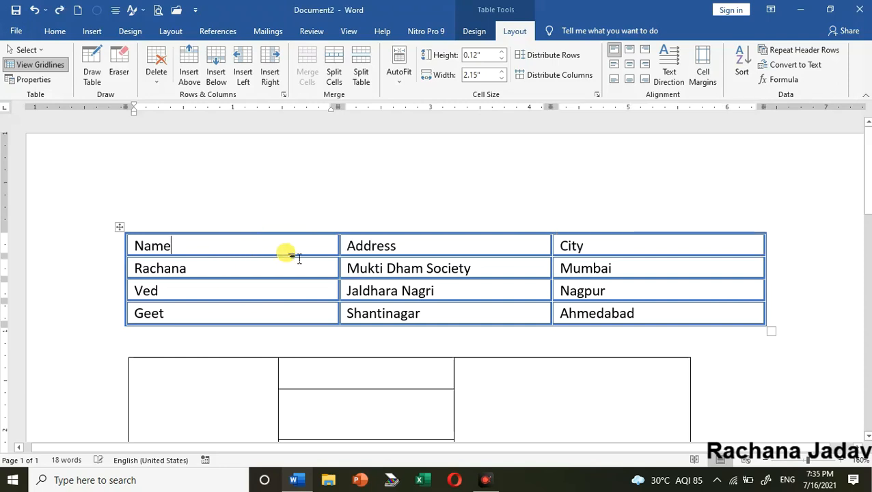
- Try deleting the Name header cell with Shift cells up, and undo it
{"action": "left_click", "coordinate": [156, 71]}
{"action": "left_click", "coordinate": [196, 99]}
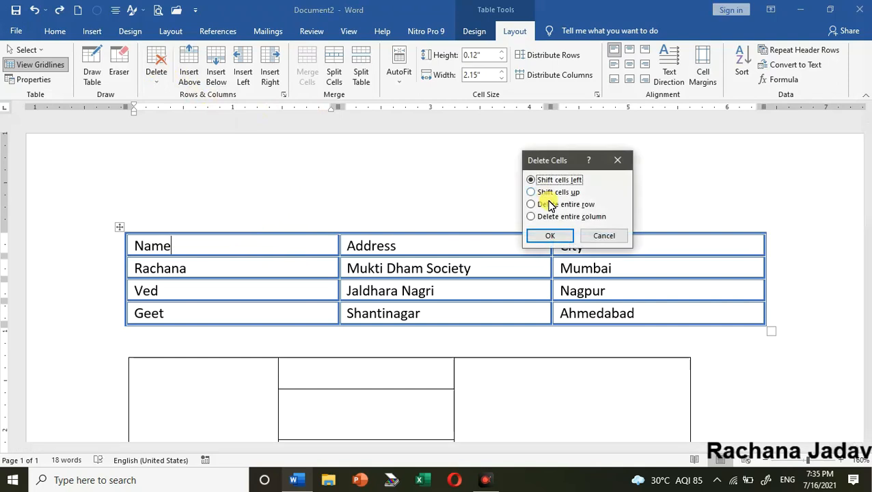
{"action": "left_click", "coordinate": [555, 192]}
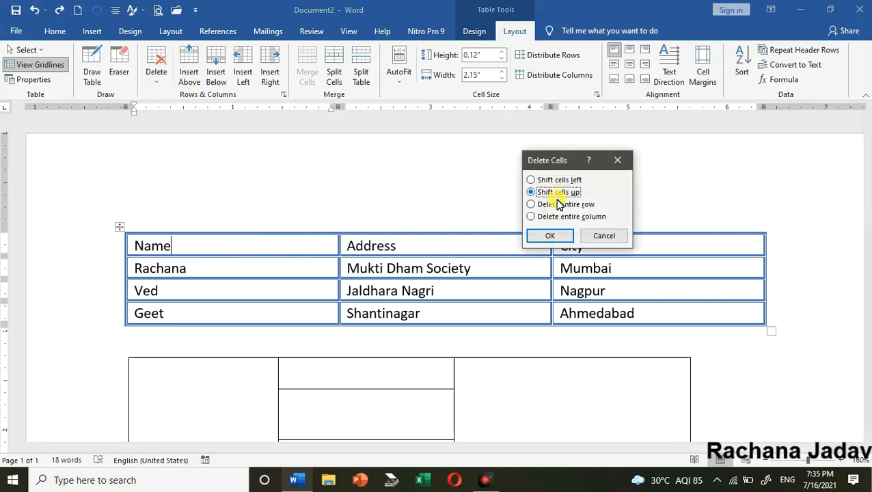
{"action": "left_click", "coordinate": [552, 236]}
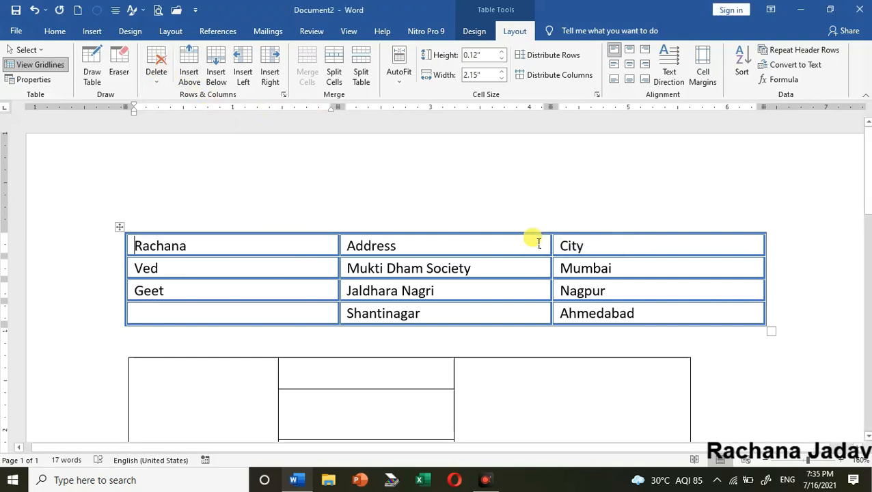
{"action": "key", "text": "ctrl+z"}
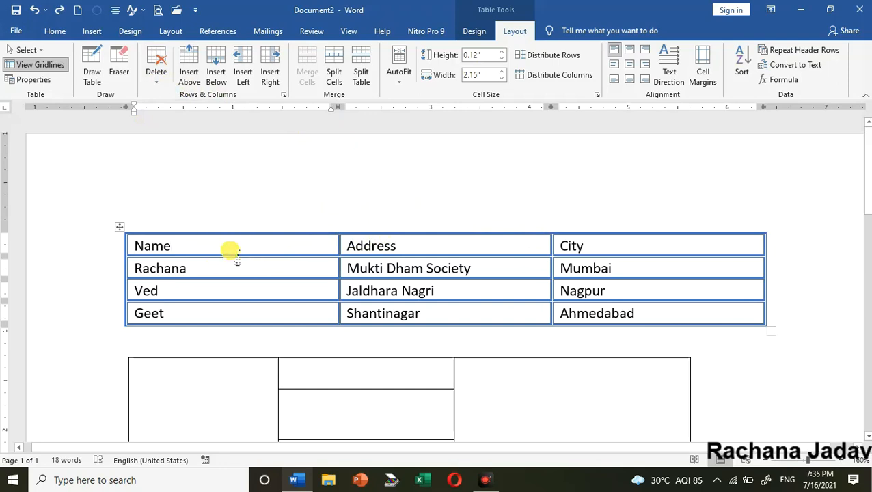
- Append a new empty row to the Name, Std, Division table
{"action": "scroll", "coordinate": [229, 248], "scroll_direction": "down", "scroll_amount": 10}
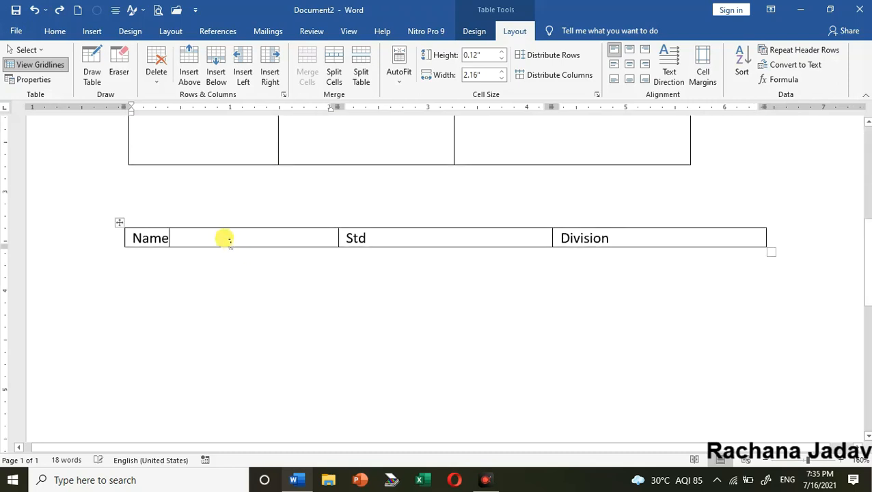
{"action": "left_click", "coordinate": [628, 239]}
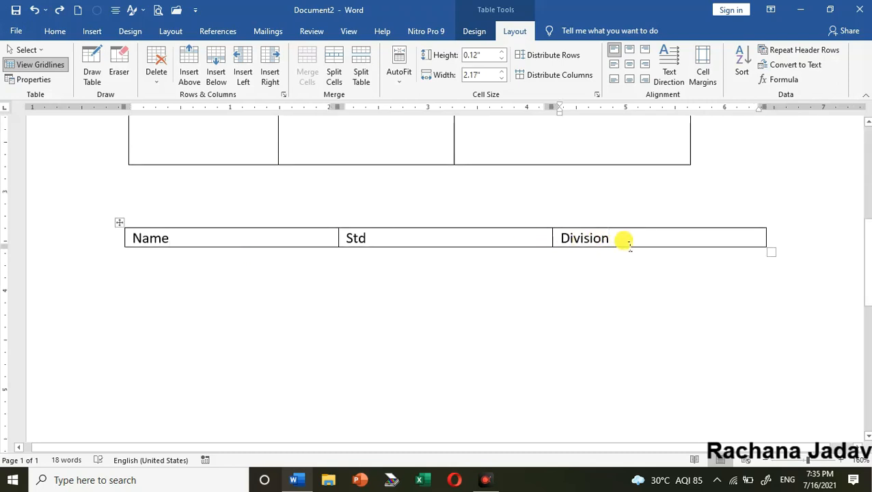
{"action": "key", "text": "Tab"}
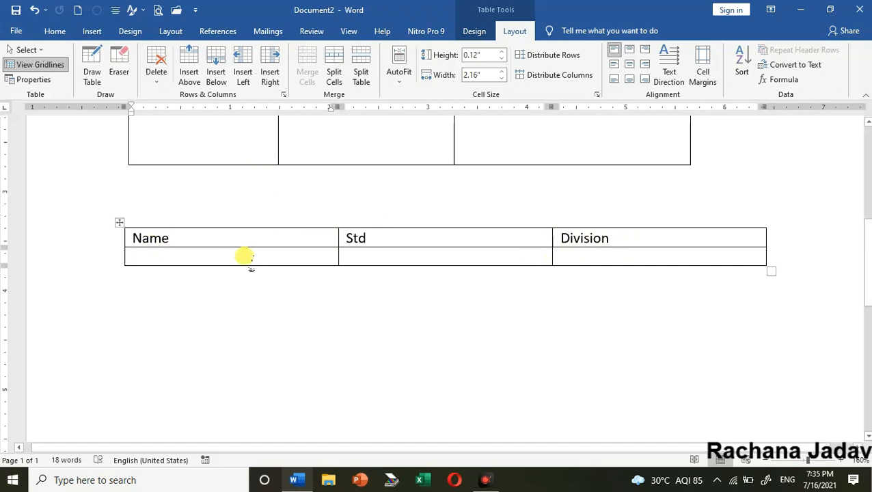
- Try merging the empty row's three cells and appending another row, and undo both changes
{"action": "left_click_drag", "start_coordinate": [244, 256], "coordinate": [567, 255]}
{"action": "left_click", "coordinate": [307, 72]}
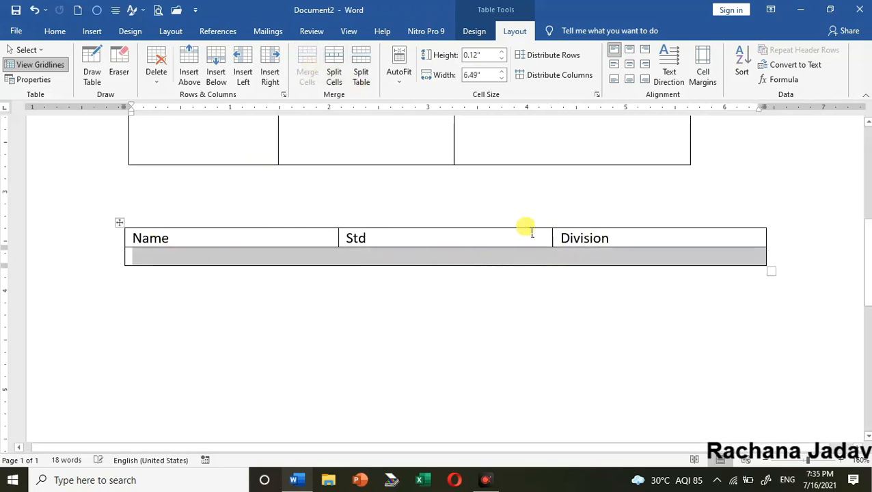
{"action": "left_click", "coordinate": [584, 258]}
{"action": "key", "text": "Tab"}
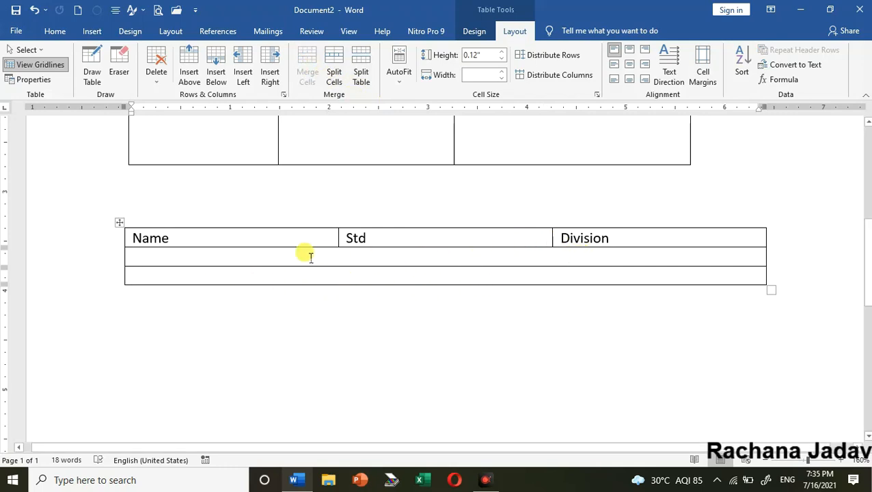
{"action": "left_click", "coordinate": [280, 260]}
{"action": "key", "text": "ctrl+z"}
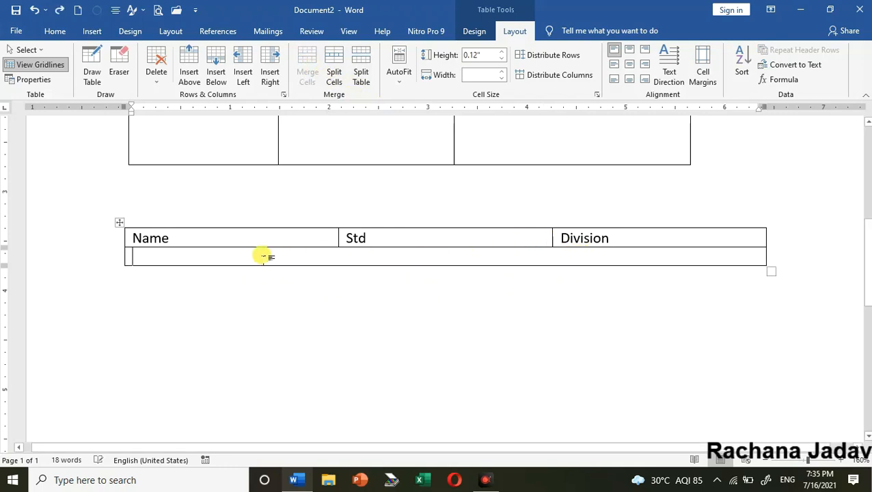
{"action": "key", "text": "ctrl+z"}
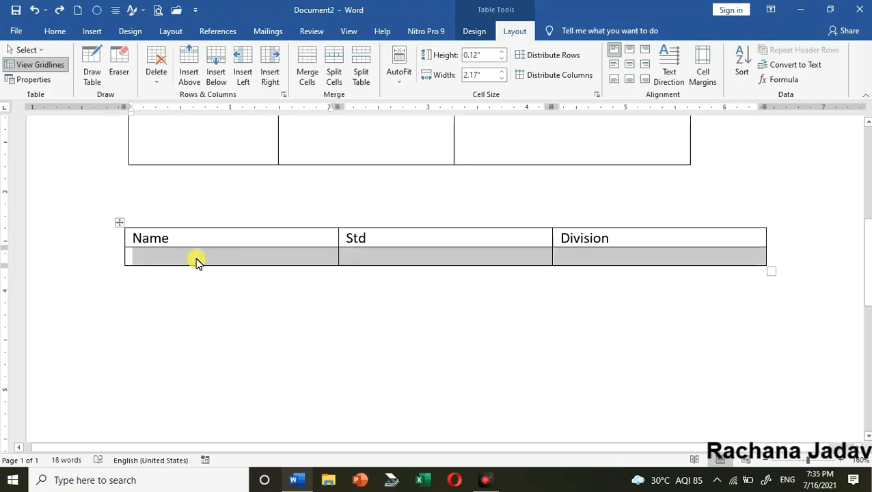
- Merge the three cells of the empty row into one and append another row below it
{"action": "left_click", "coordinate": [306, 77]}
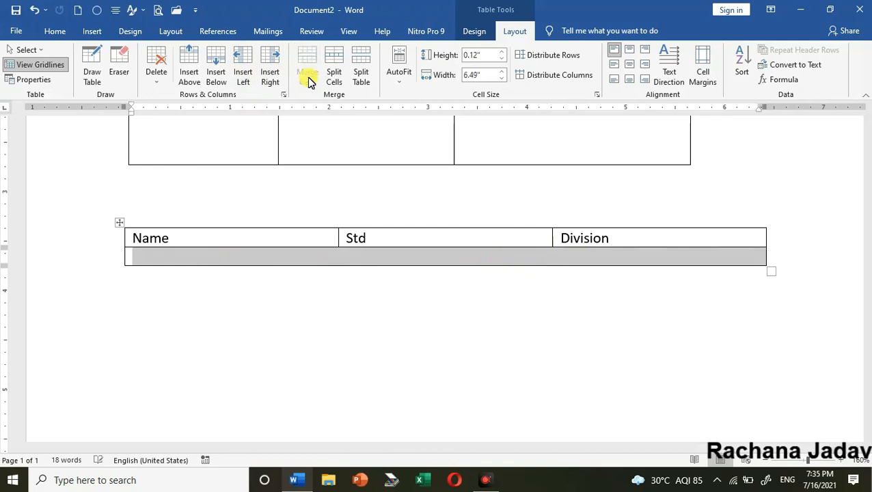
{"action": "left_click", "coordinate": [294, 256]}
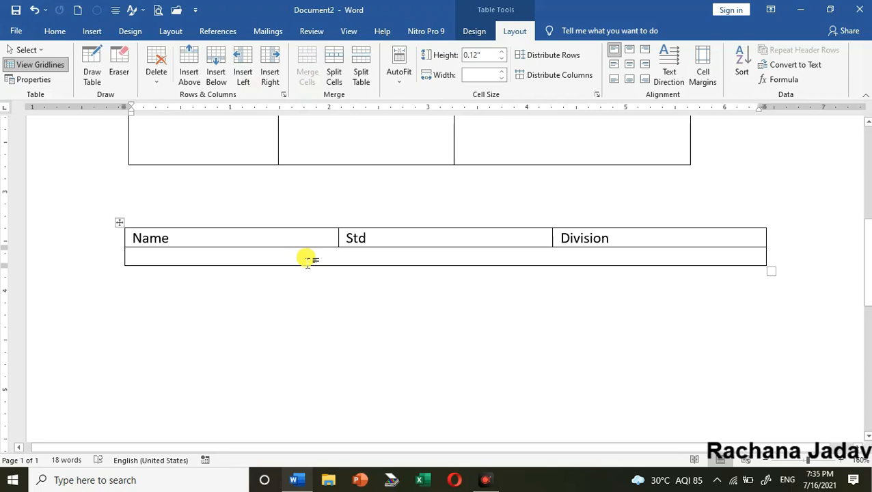
{"action": "key", "text": "Tab"}
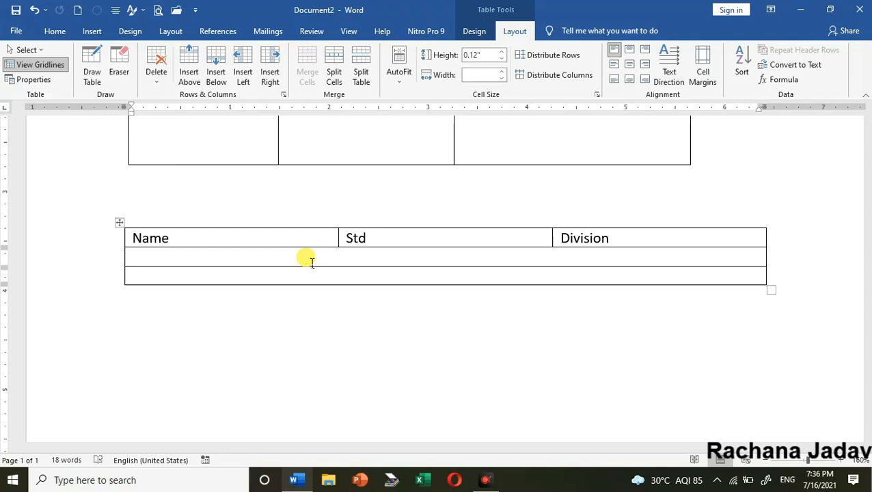
- Split the last row's single cell into 2 columns and 2 rows
{"action": "left_click", "coordinate": [334, 74]}
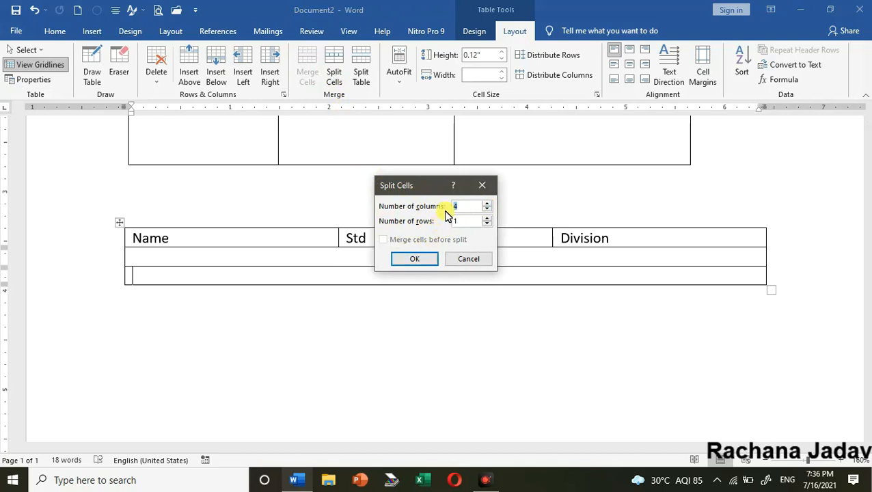
{"action": "key", "text": "BackSpace"}
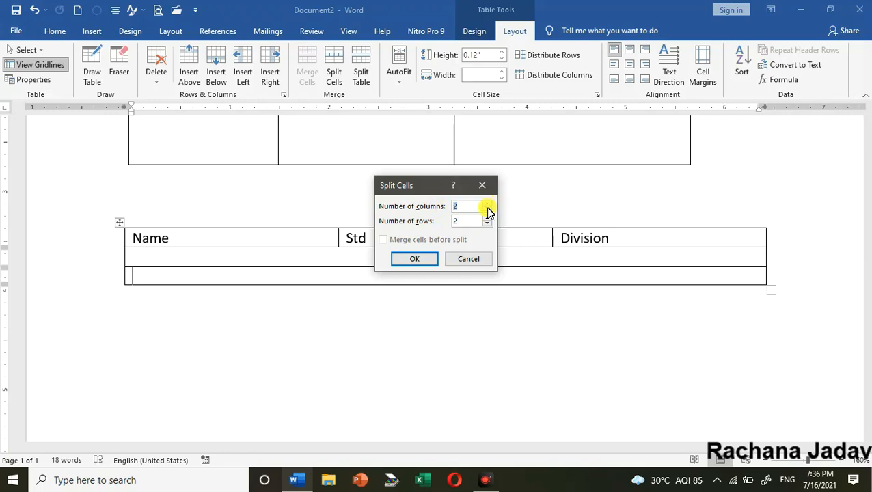
{"action": "left_click", "coordinate": [415, 259]}
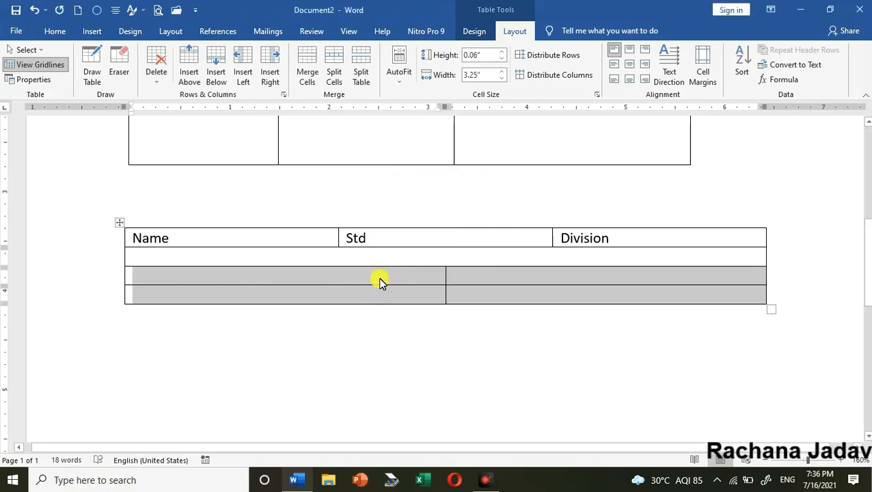
{"action": "left_click", "coordinate": [381, 280]}
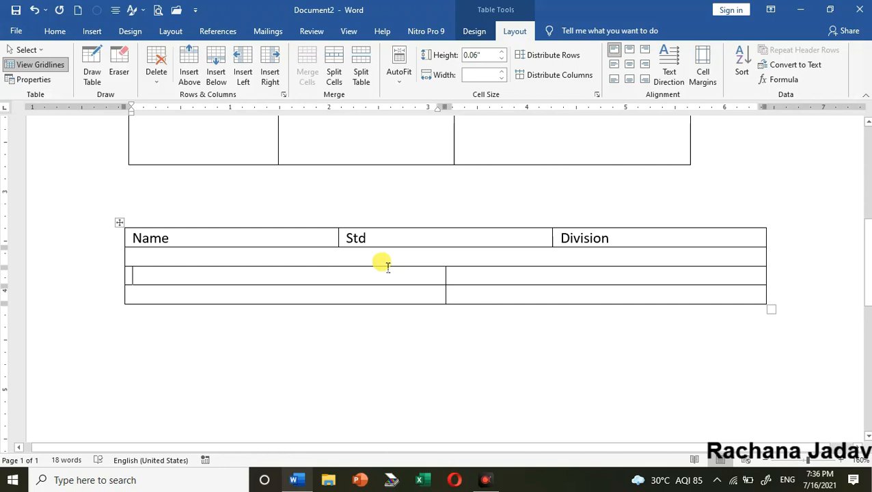
{"action": "scroll", "coordinate": [375, 165], "scroll_direction": "up", "scroll_amount": 5}
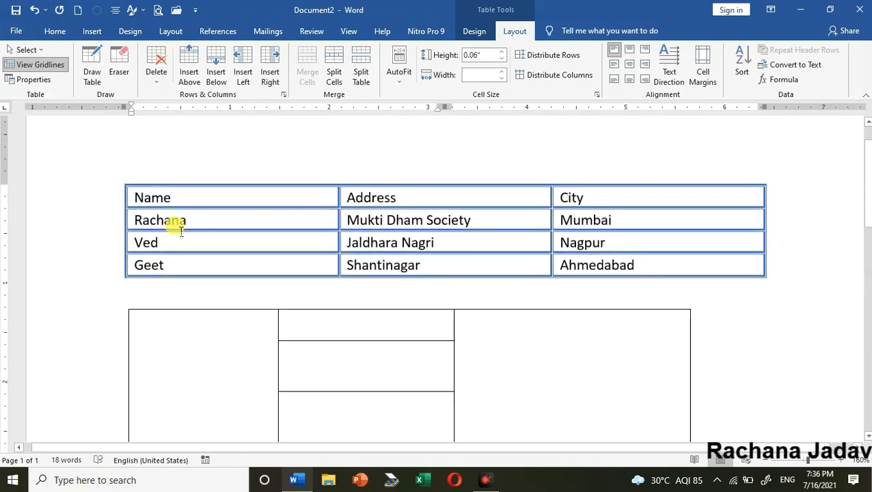
- Split the Name, Address, City table above its third row, and rejoin the two parts by removing the gap
{"action": "left_click", "coordinate": [121, 242]}
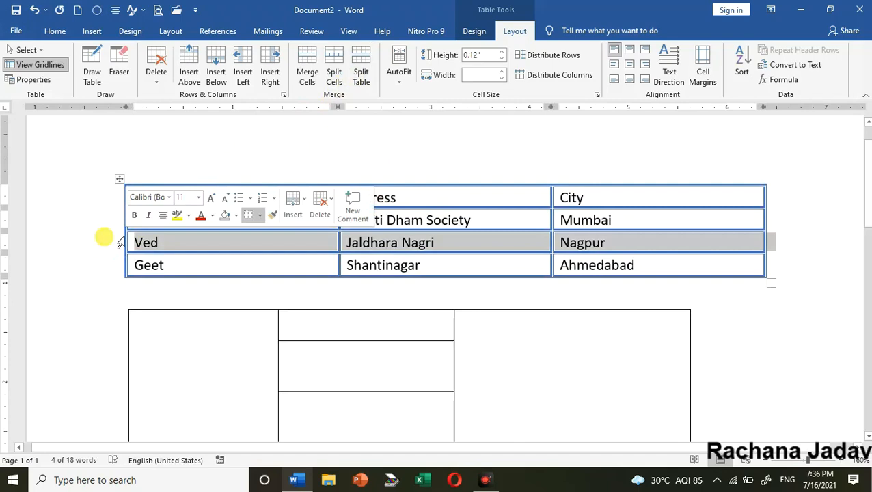
{"action": "left_click", "coordinate": [363, 63]}
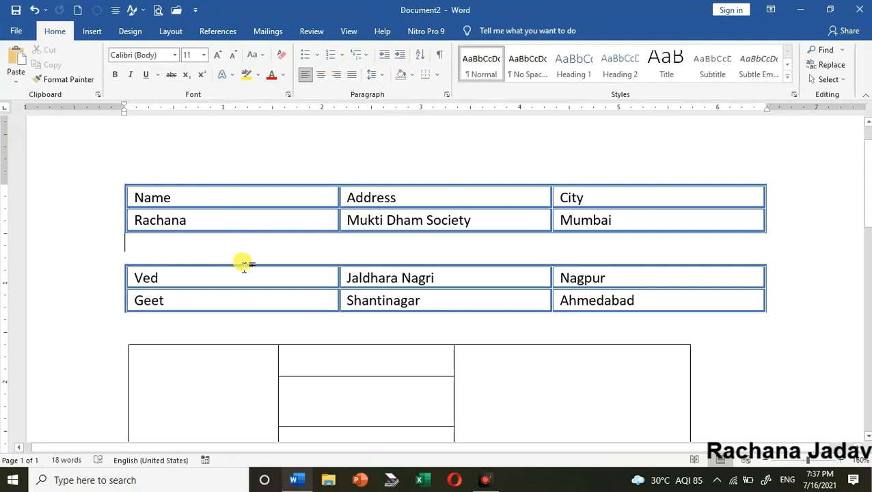
{"action": "left_click", "coordinate": [133, 246]}
{"action": "key", "text": "Delete"}
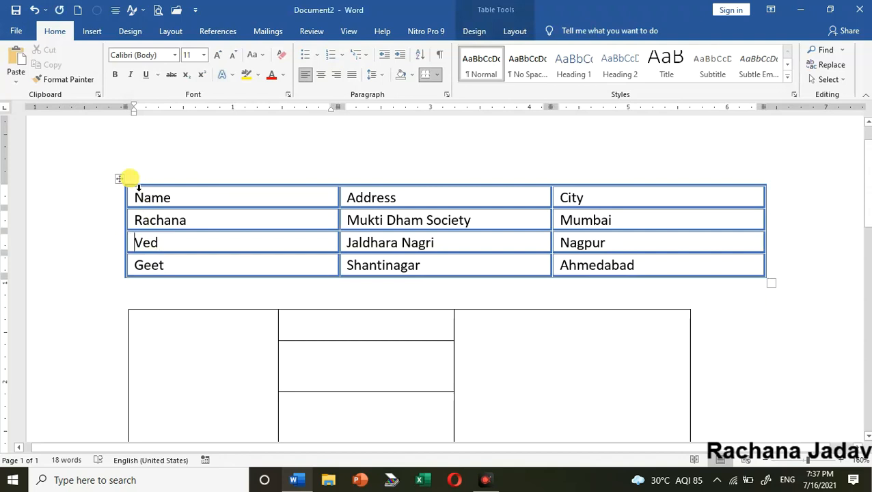
- Apply AutoFit to Contents to the whole Name, Address, City table, and undo the fit
{"action": "left_click", "coordinate": [513, 32]}
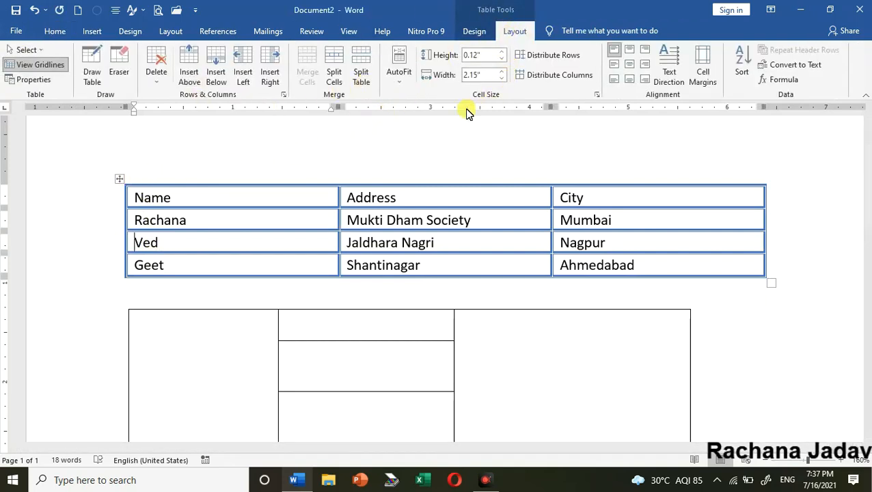
{"action": "left_click", "coordinate": [121, 180]}
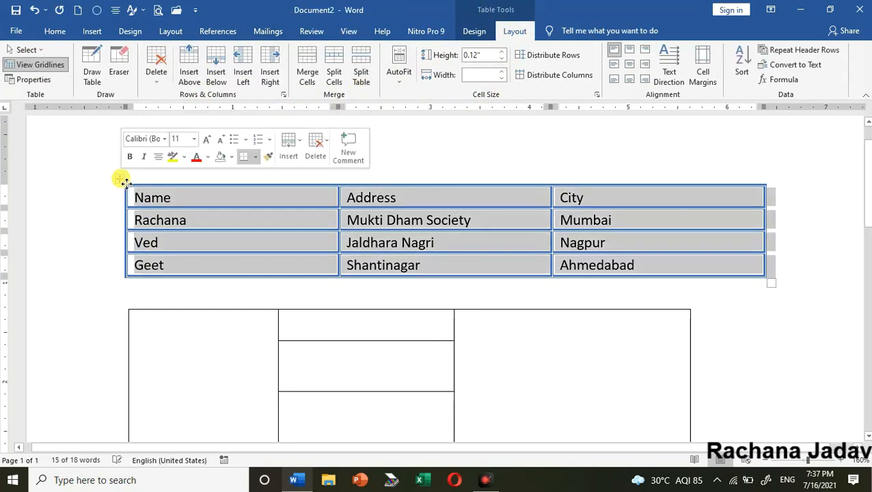
{"action": "right_click", "coordinate": [123, 181]}
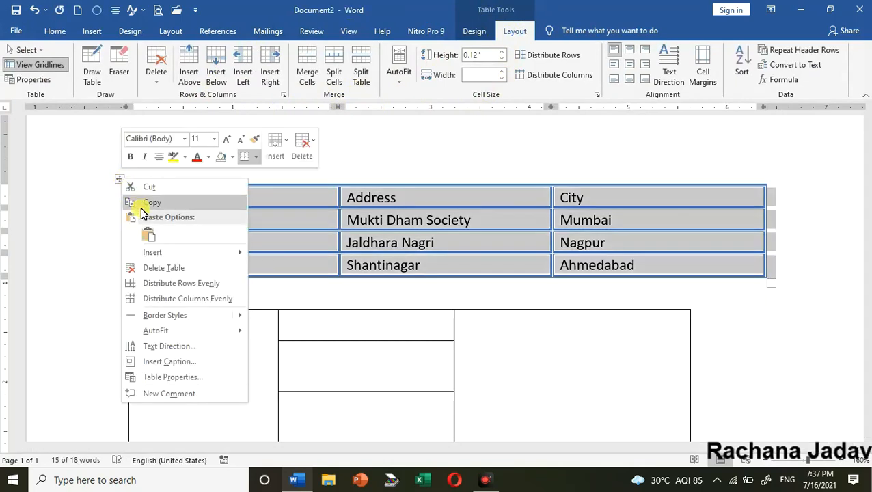
{"action": "mouse_move", "coordinate": [196, 332]}
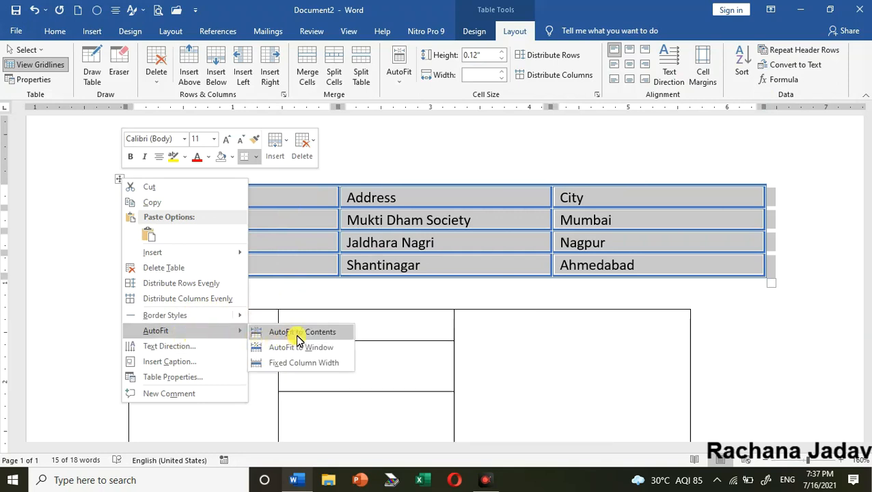
{"action": "left_click", "coordinate": [299, 333]}
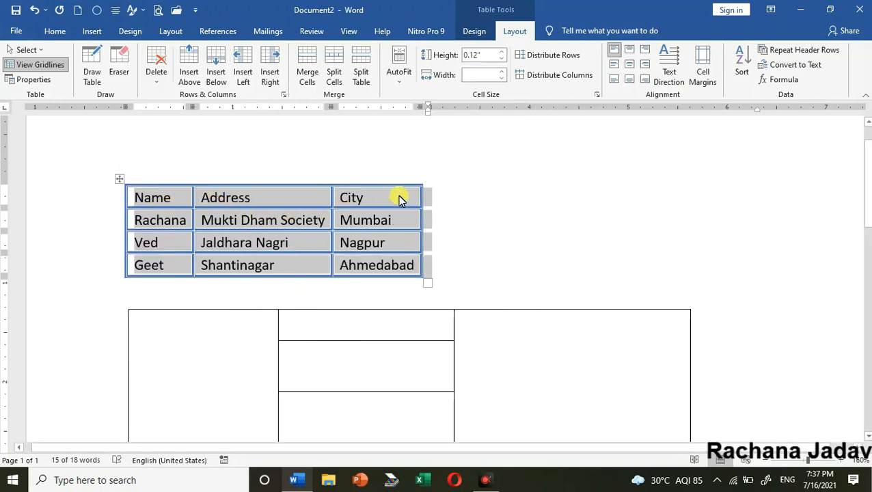
{"action": "key", "text": "ctrl+z"}
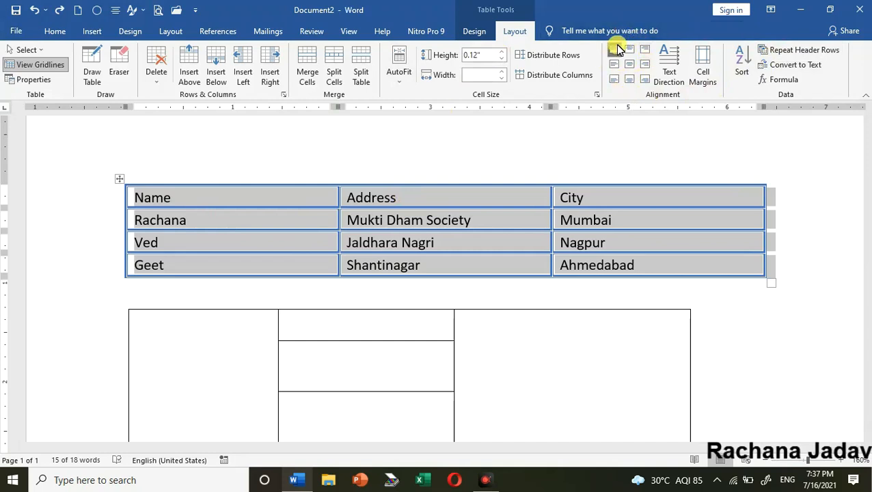
- Set the height of all the table's rows to 0.4", and try a narrower column width before undoing it
{"action": "left_click", "coordinate": [502, 53]}
{"action": "left_click", "coordinate": [502, 53]}
{"action": "left_click", "coordinate": [502, 52]}
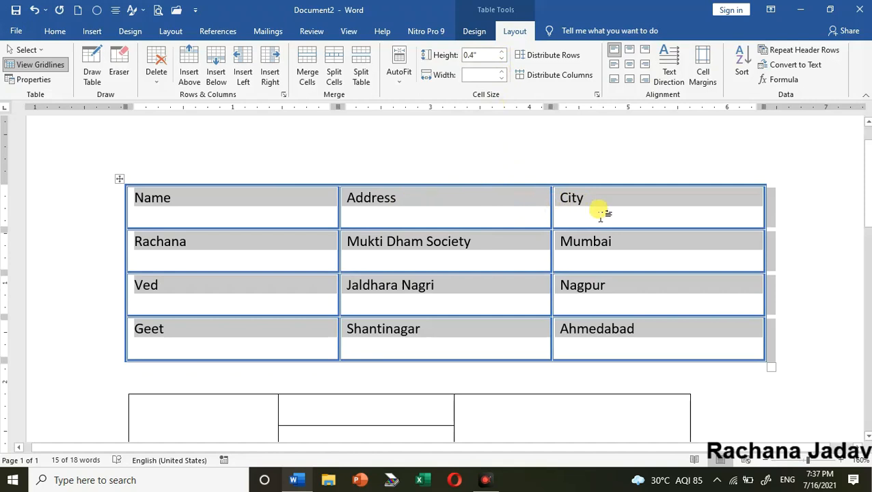
{"action": "left_click", "coordinate": [501, 78]}
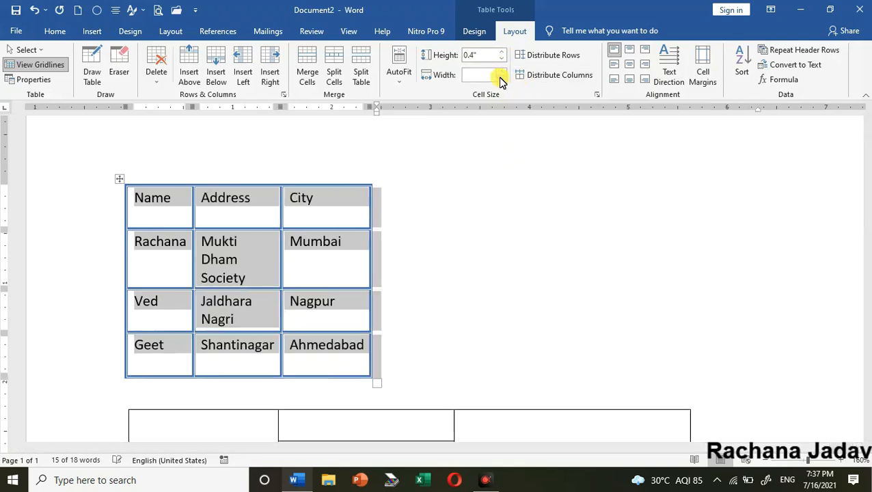
{"action": "key", "text": "ctrl+z"}
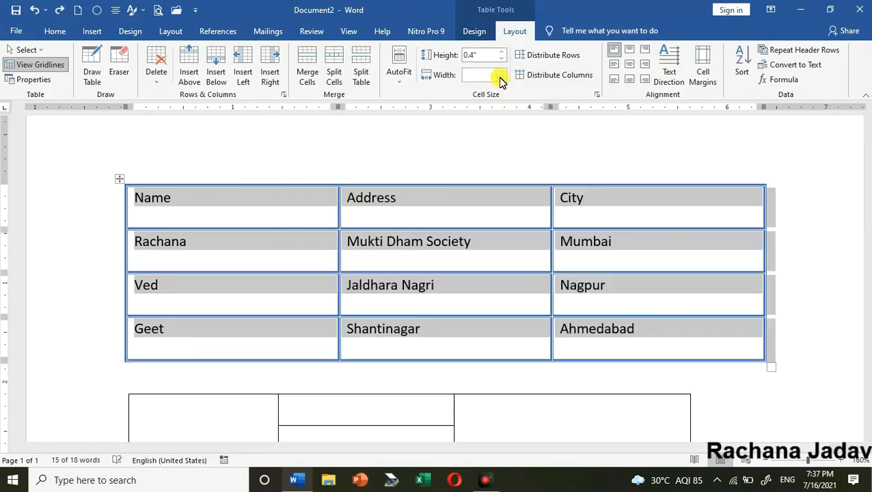
- Try the cell alignments on the whole table one after another, from Top Center through Bottom Right
{"action": "left_click", "coordinate": [629, 53]}
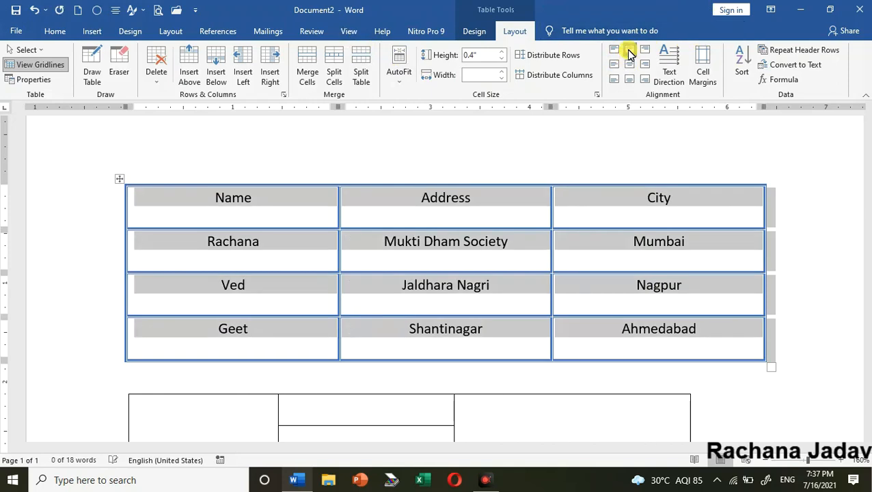
{"action": "left_click", "coordinate": [645, 51]}
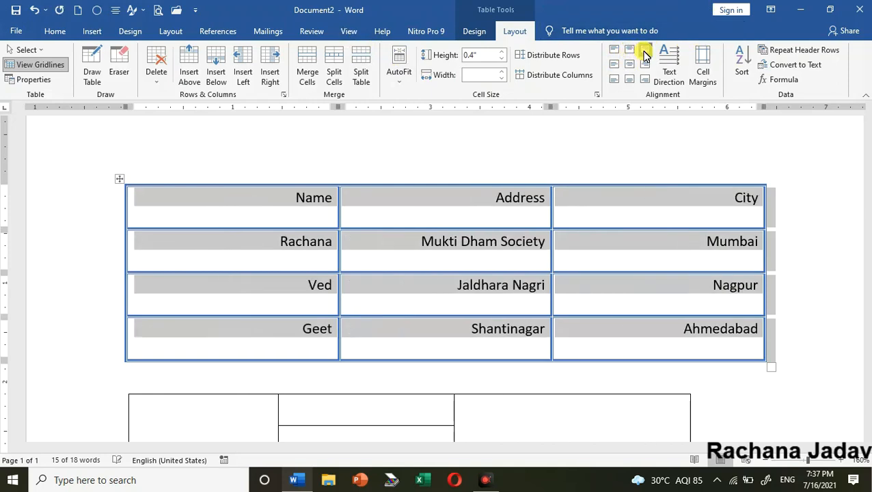
{"action": "left_click", "coordinate": [613, 65]}
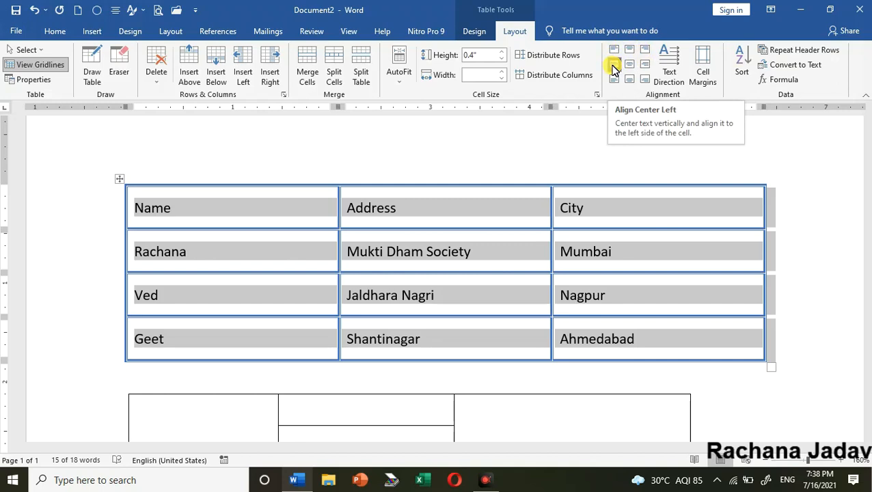
{"action": "left_click", "coordinate": [629, 65]}
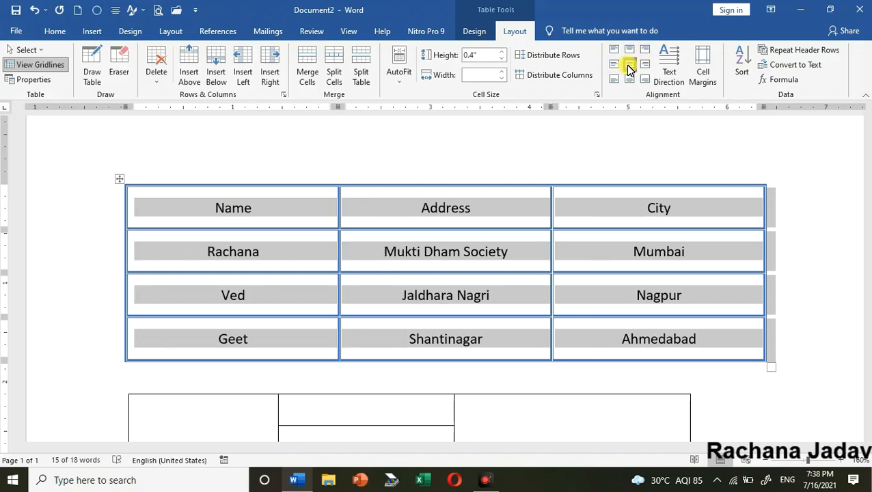
{"action": "left_click", "coordinate": [645, 64]}
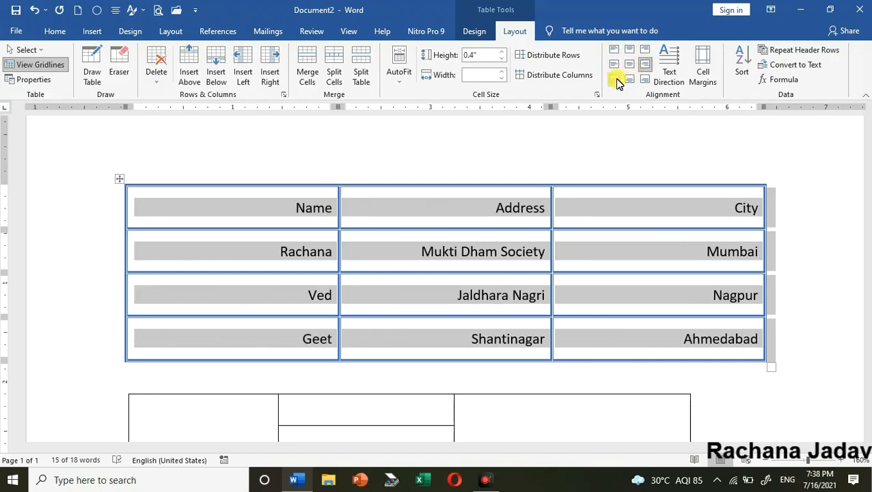
{"action": "left_click", "coordinate": [616, 81]}
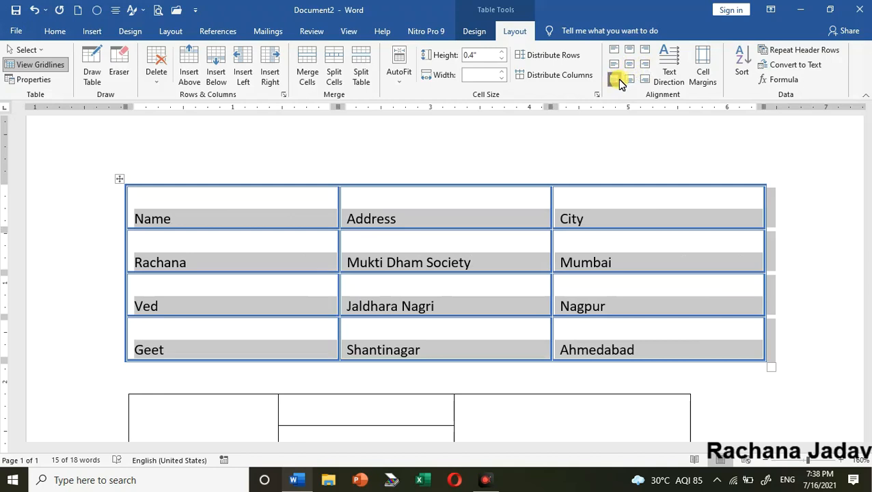
{"action": "left_click", "coordinate": [629, 79]}
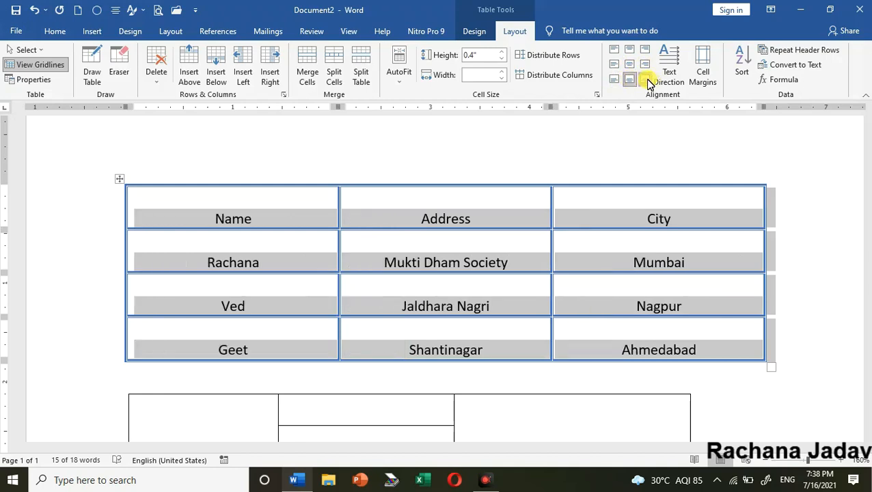
{"action": "left_click", "coordinate": [646, 80]}
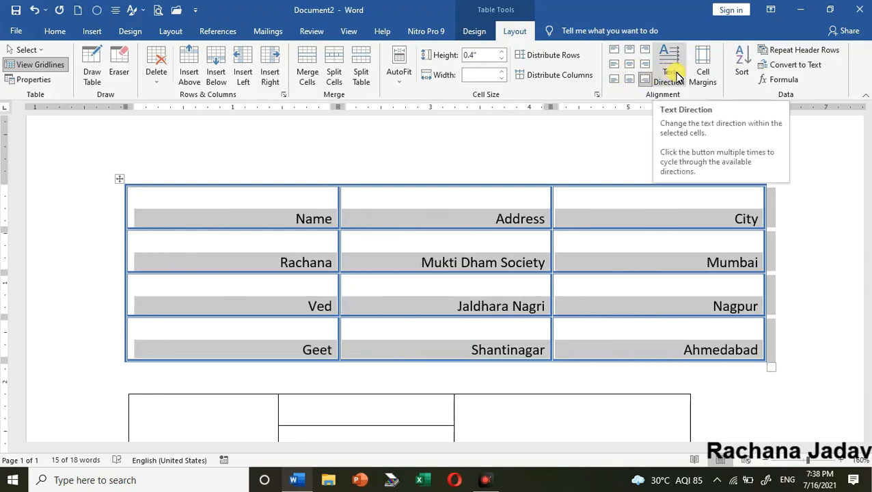
- Try rotating the text direction in all cells of the Name, Address, City table
{"action": "left_click", "coordinate": [675, 74]}
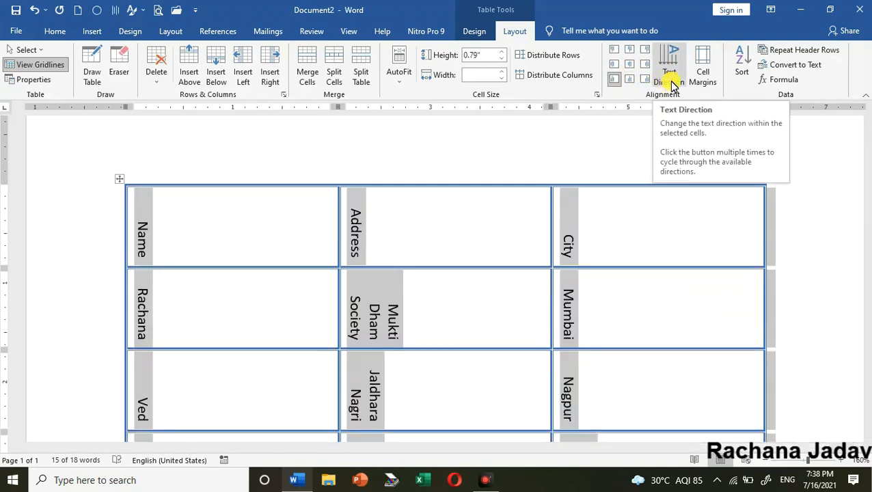
{"action": "left_click", "coordinate": [671, 82]}
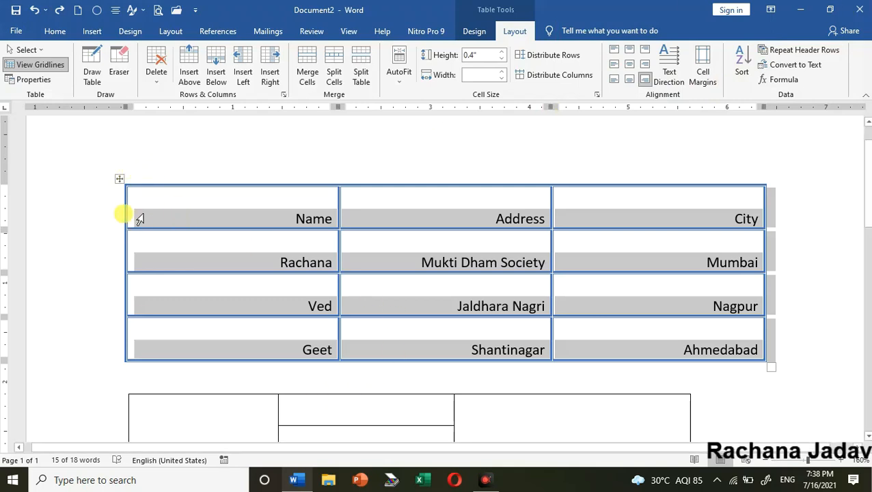
- Set the row height of the whole table to 0.2" and center the text horizontally and vertically in its cells
{"action": "left_click", "coordinate": [122, 184]}
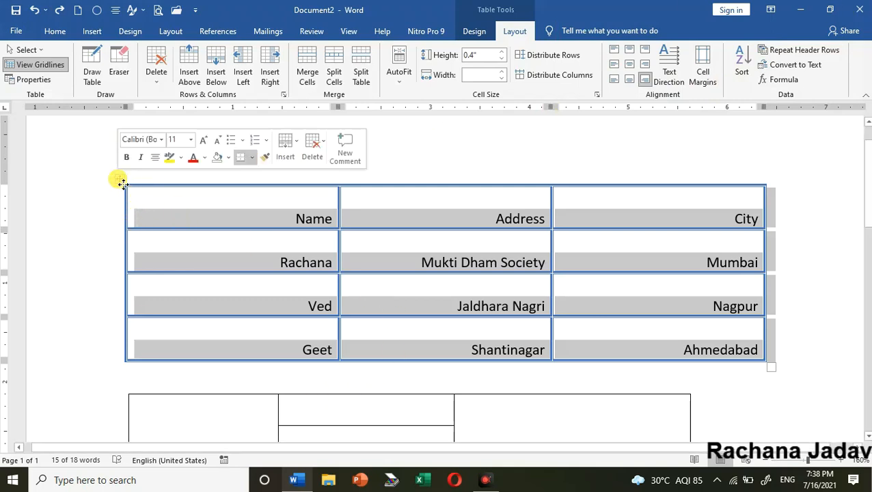
{"action": "left_click", "coordinate": [502, 60]}
{"action": "left_click", "coordinate": [502, 60]}
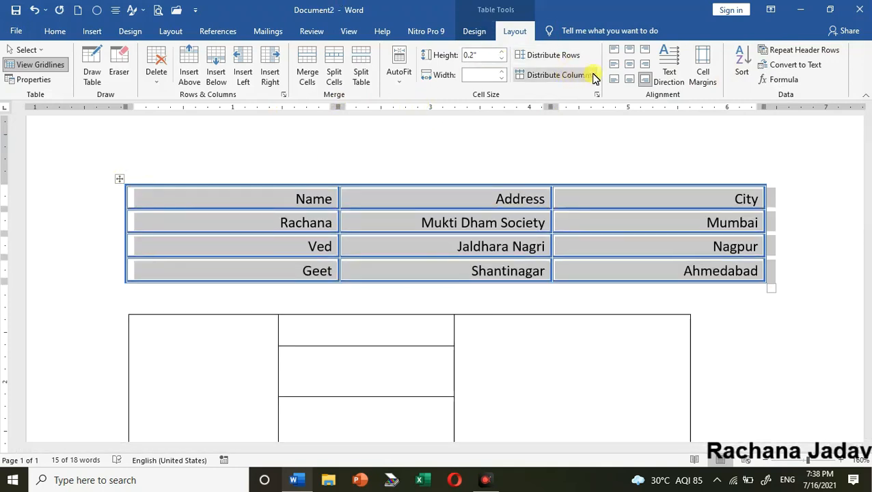
{"action": "left_click", "coordinate": [630, 65]}
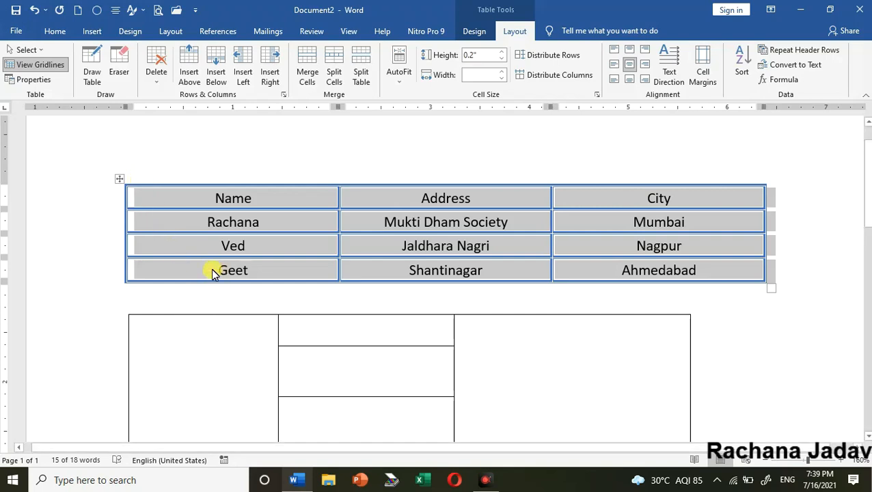
- Copy the Name, Address, City table and add two empty lines below it
{"action": "scroll", "coordinate": [213, 273], "scroll_direction": "down", "scroll_amount": 2}
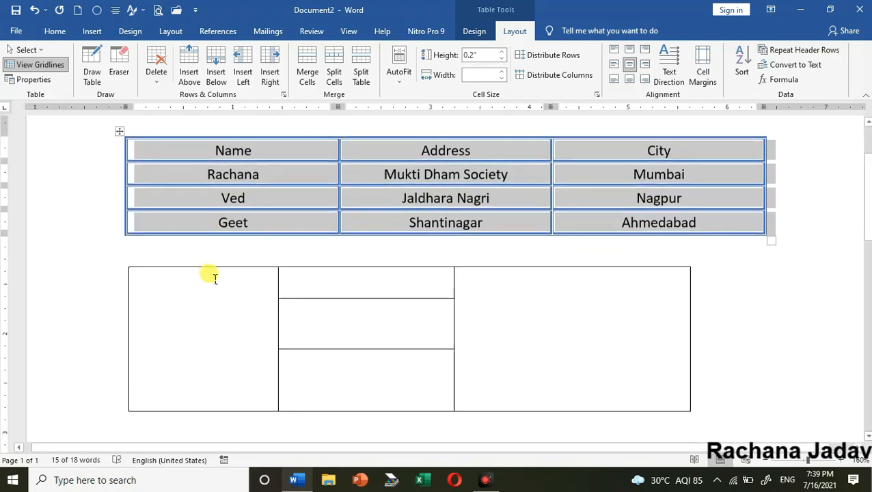
{"action": "right_click", "coordinate": [121, 132]}
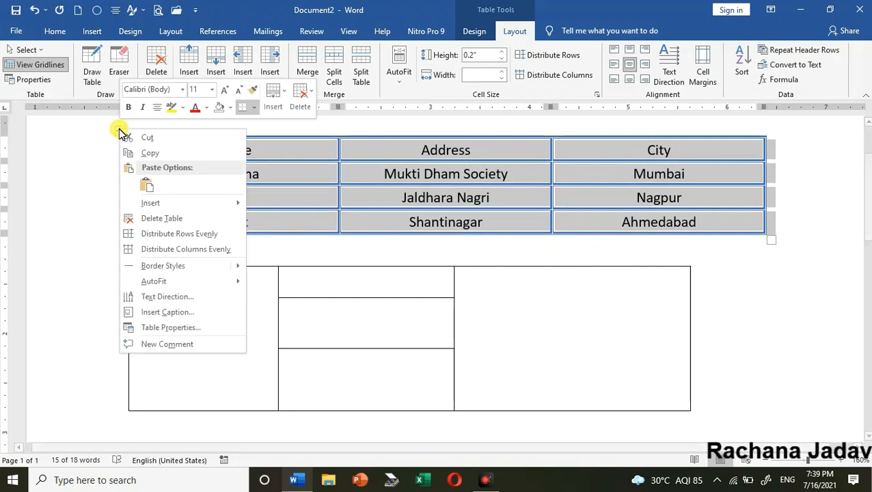
{"action": "left_click", "coordinate": [154, 154]}
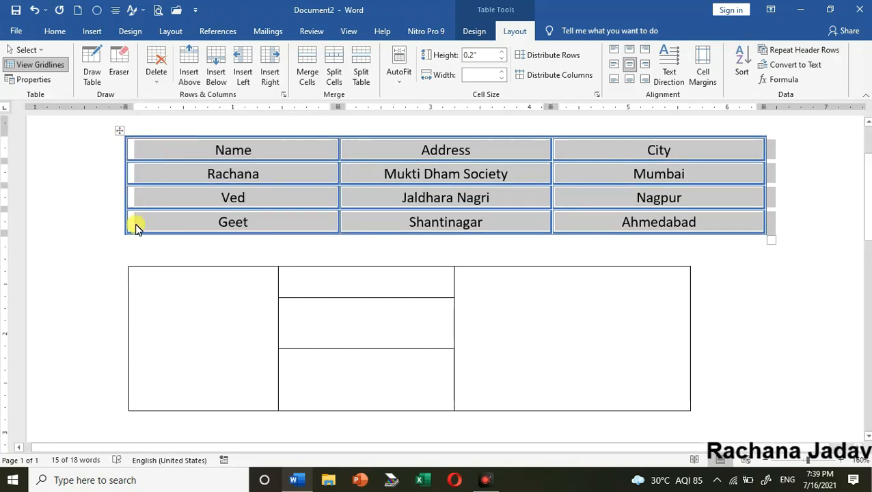
{"action": "left_click", "coordinate": [136, 253]}
{"action": "key", "text": "Return"}
{"action": "key", "text": "Return"}
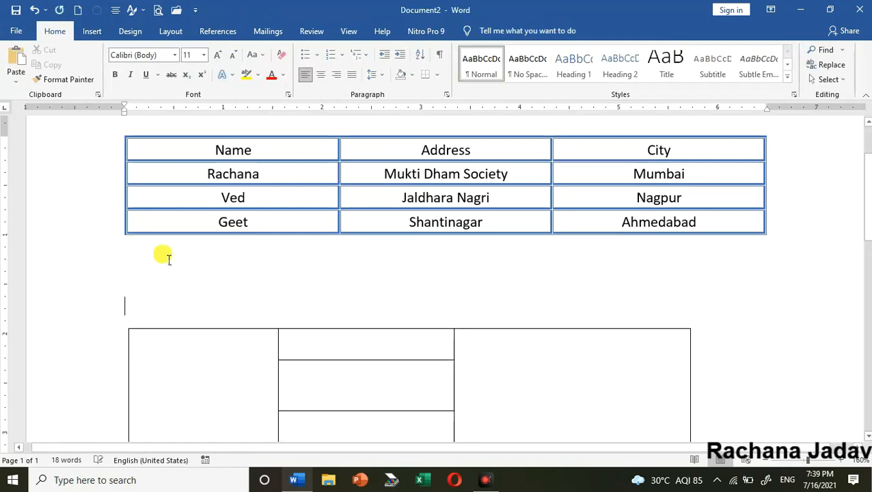
- Paste a copy of the table on the empty line below the original, and undo the paste
{"action": "left_click", "coordinate": [142, 274]}
{"action": "right_click", "coordinate": [143, 273]}
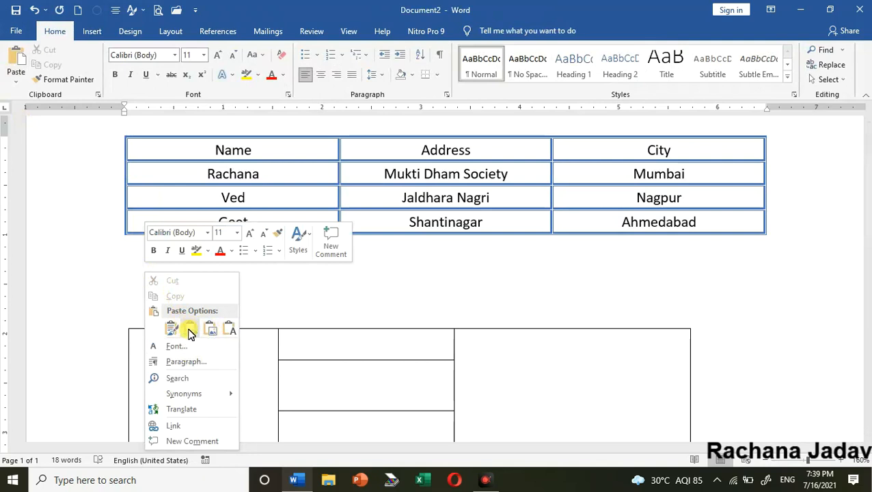
{"action": "left_click", "coordinate": [172, 329]}
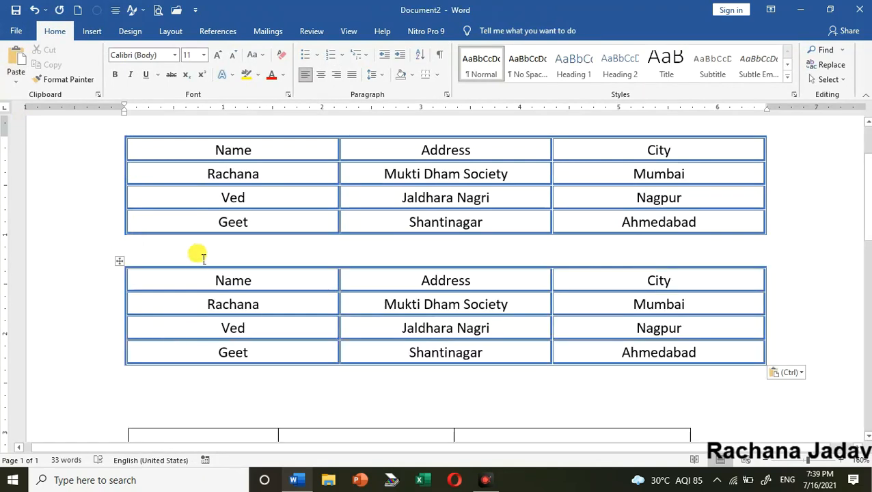
{"action": "key", "text": "ctrl+z"}
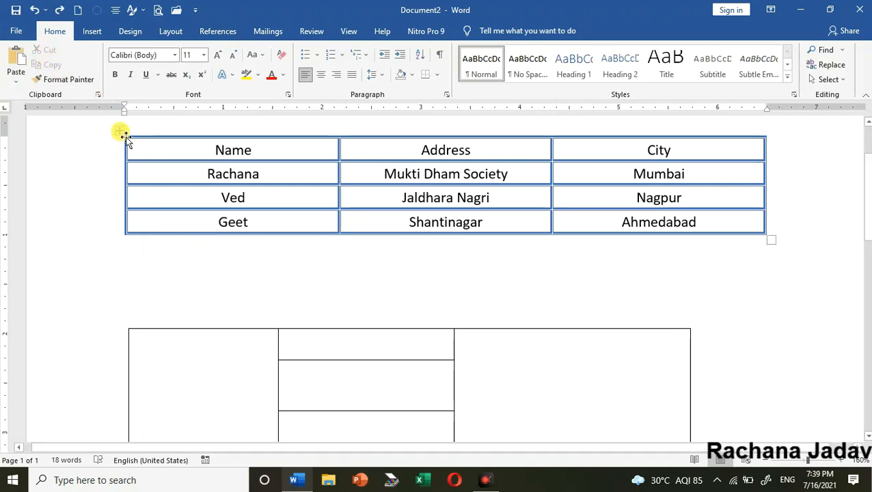
- Move the Name, Address, City table down into the empty lines beneath it
{"action": "left_click", "coordinate": [123, 134]}
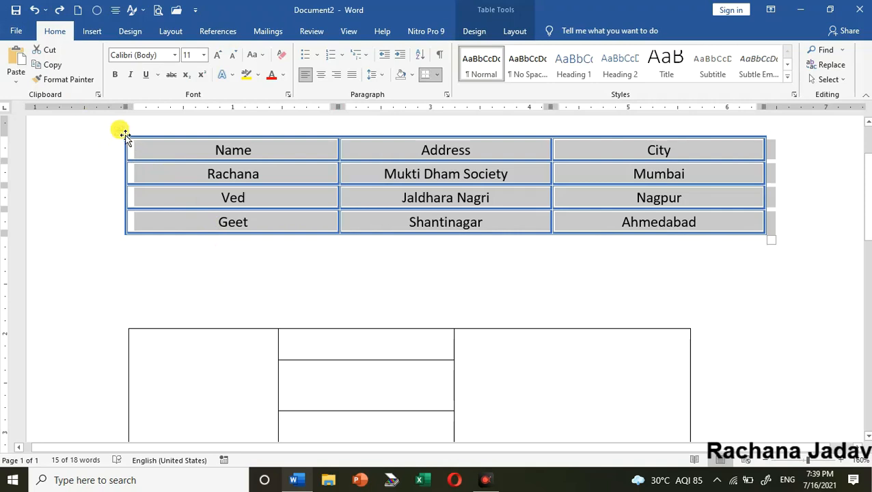
{"action": "left_click_drag", "start_coordinate": [119, 135], "coordinate": [122, 269]}
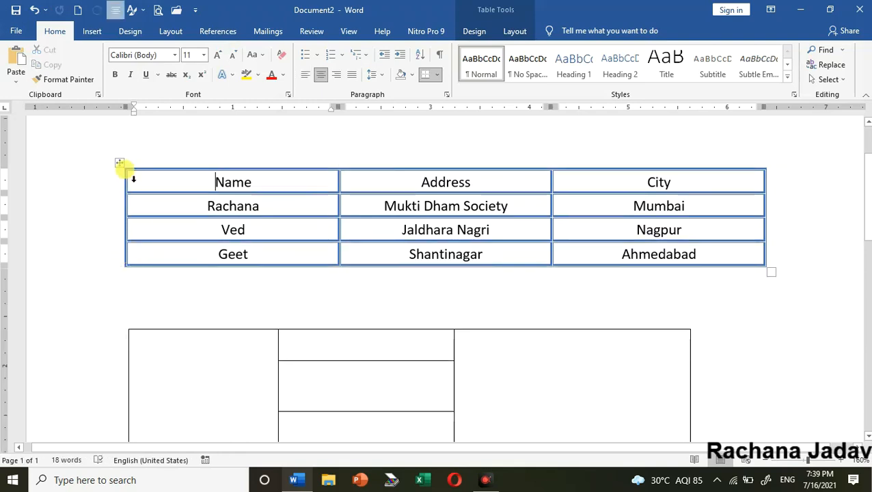
{"action": "left_click", "coordinate": [121, 165]}
{"action": "left_click_drag", "start_coordinate": [122, 165], "coordinate": [155, 274]}
- Move the Name, Address, City table directly below the drawn empty table, above the Name, Std, Division table
{"action": "scroll", "coordinate": [183, 167], "scroll_direction": "up", "scroll_amount": 1}
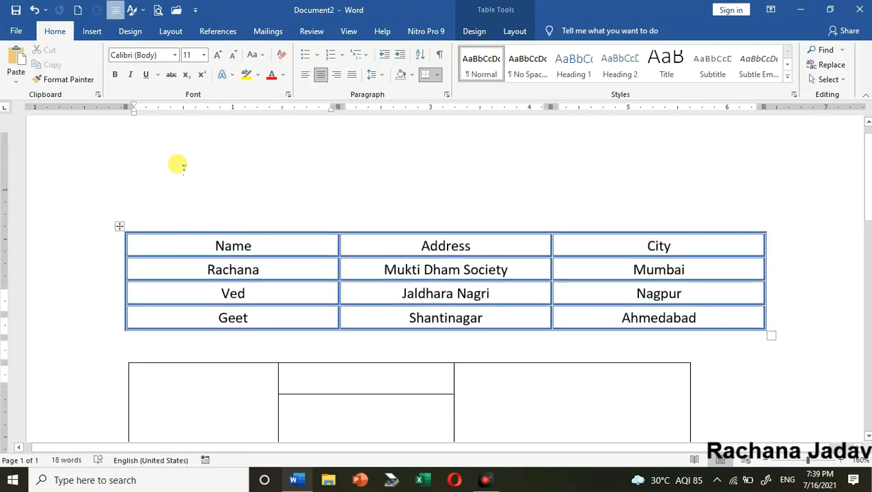
{"action": "scroll", "coordinate": [183, 167], "scroll_direction": "up", "scroll_amount": 1}
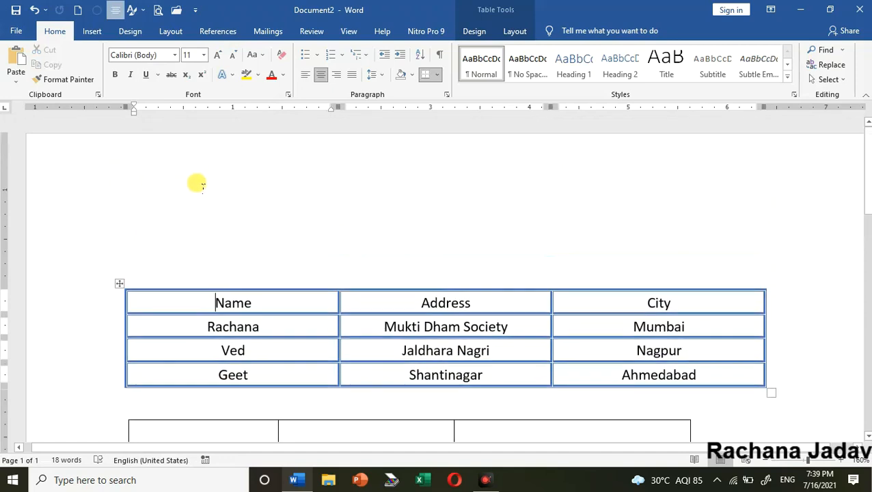
{"action": "left_click", "coordinate": [125, 290]}
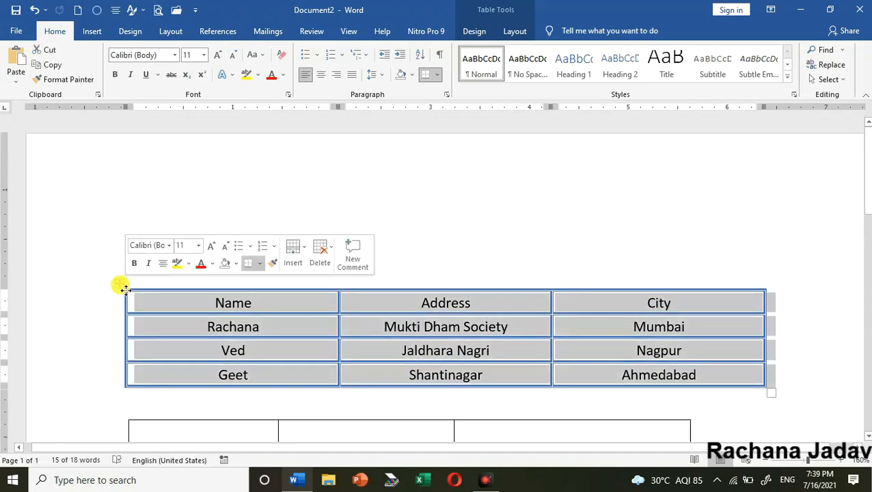
{"action": "left_click_drag", "start_coordinate": [125, 290], "coordinate": [125, 351]}
{"action": "scroll", "coordinate": [265, 347], "scroll_direction": "down", "scroll_amount": 3}
{"action": "scroll", "coordinate": [263, 349], "scroll_direction": "up", "scroll_amount": 3}
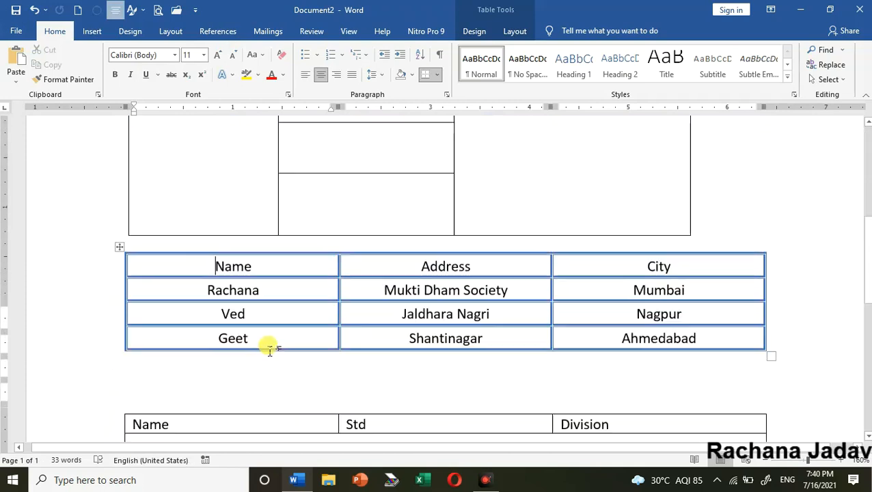